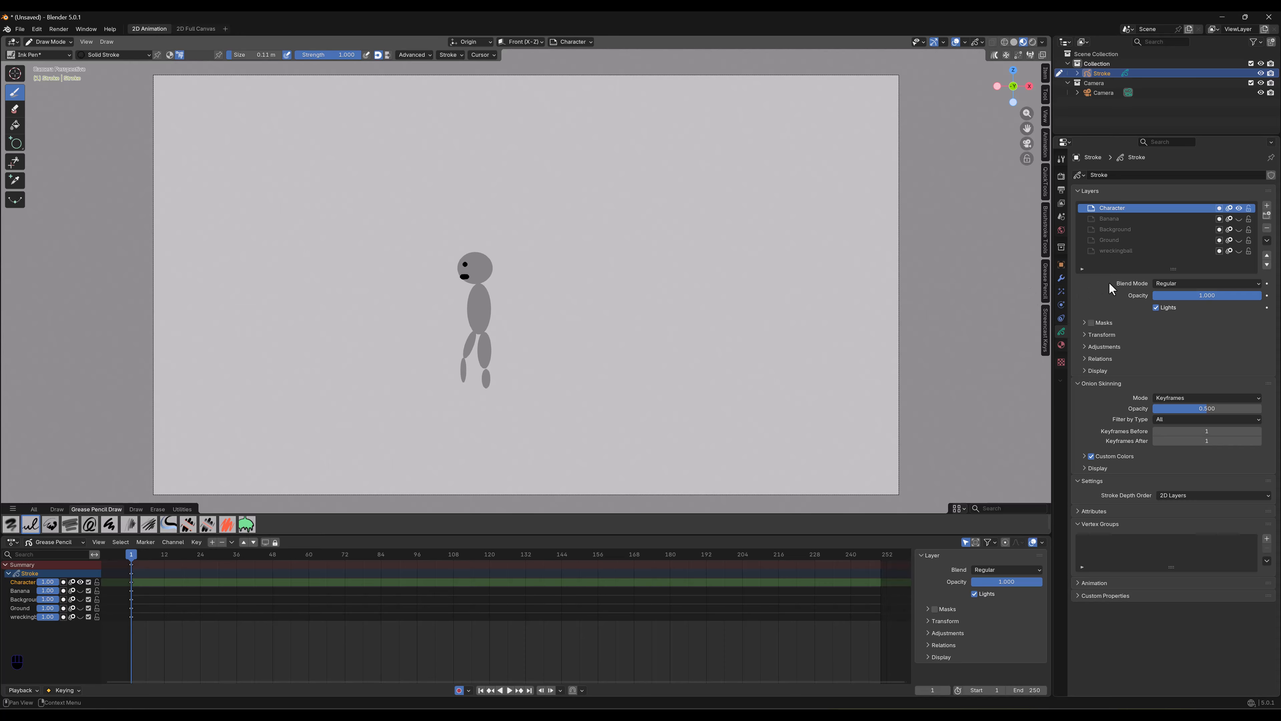
Step: Make the Ground, Background and wreckingball layers visible, leaving the Banana layer hidden
{"action": "left_click", "coordinate": [1240, 241]}
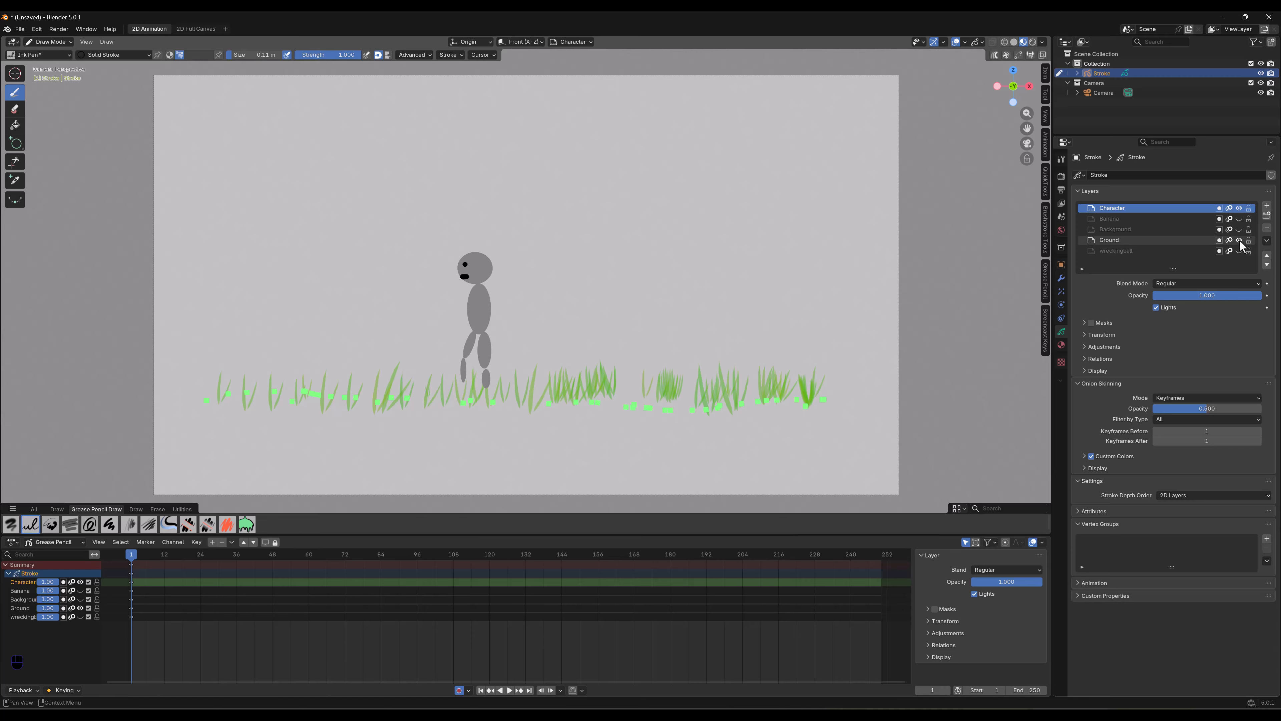
{"action": "left_click", "coordinate": [1239, 230]}
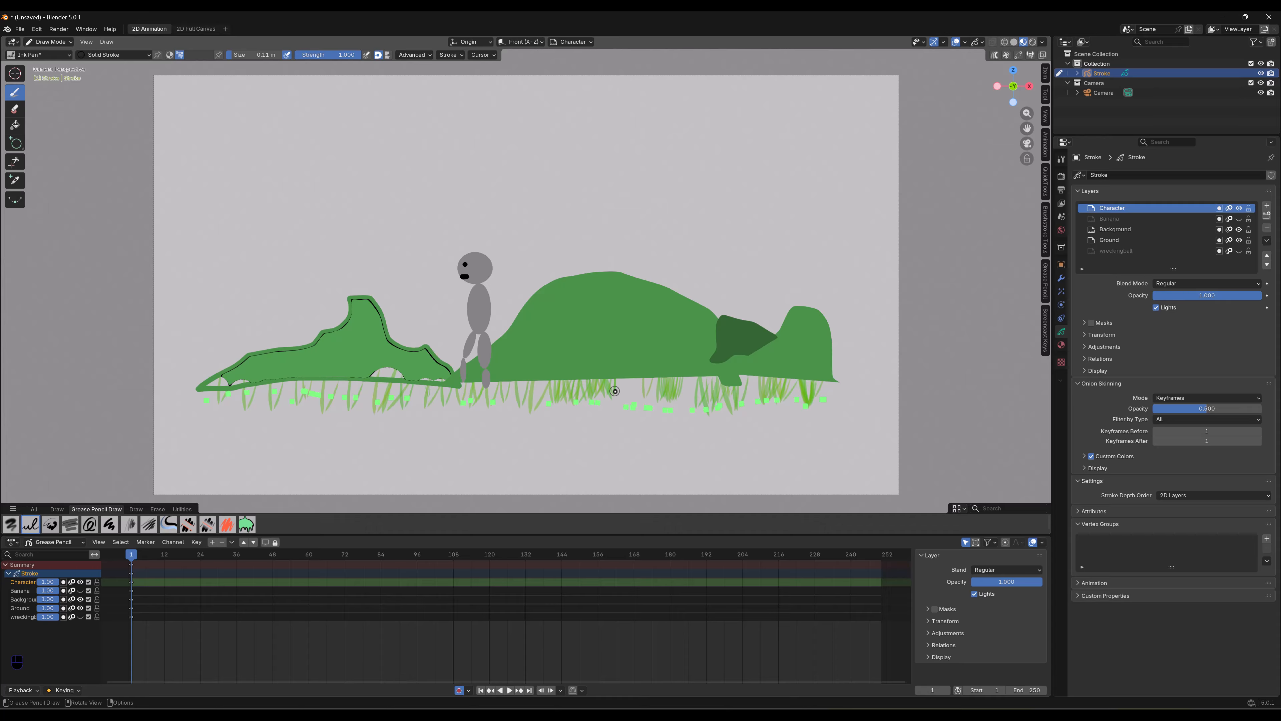
{"action": "left_click", "coordinate": [1238, 219]}
{"action": "left_click", "coordinate": [1239, 219]}
{"action": "left_click", "coordinate": [1238, 251]}
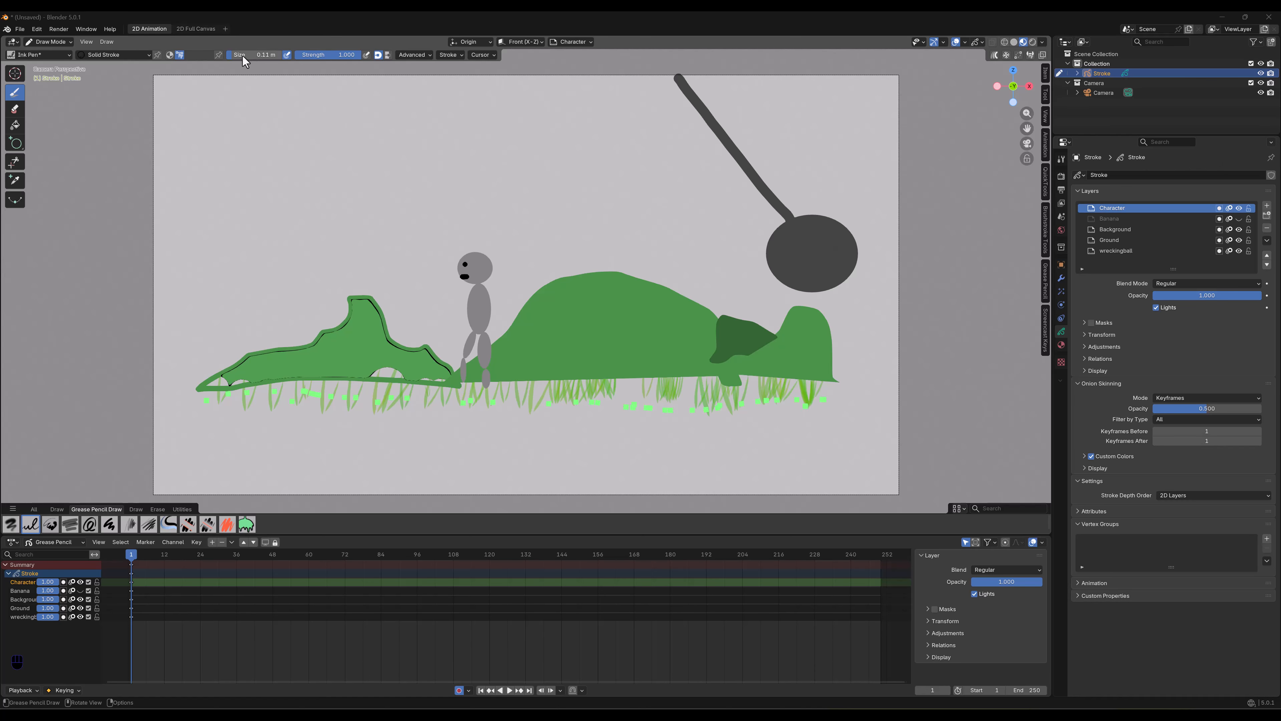
Step: Draw slanted dark red stripes across the character's torso with the Ink Pen brush at a size of 0.023 m
{"action": "left_click_drag", "start_coordinate": [231, 55], "coordinate": [224, 490]}
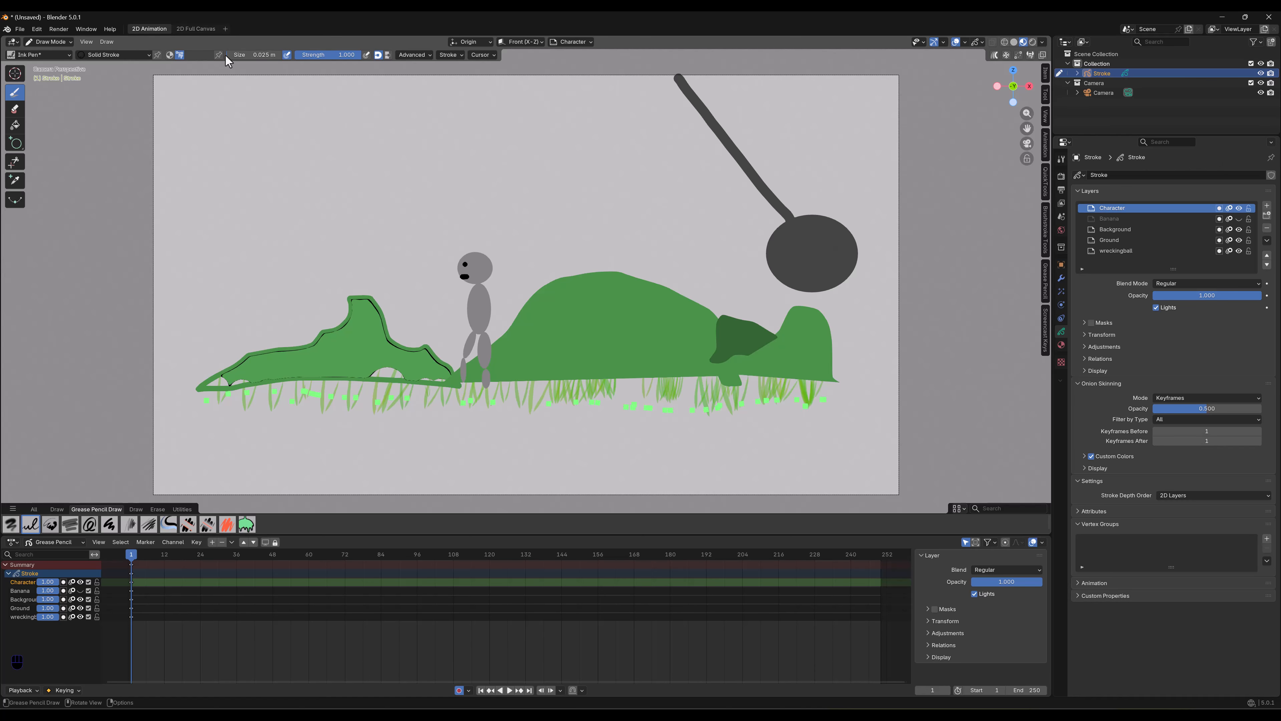
{"action": "left_click", "coordinate": [191, 54]}
{"action": "mouse_move", "coordinate": [242, 100]}
{"action": "left_mouse_down"}
{"action": "mouse_move", "coordinate": [192, 99]}
{"action": "mouse_move", "coordinate": [190, 112]}
{"action": "mouse_move", "coordinate": [244, 87]}
{"action": "left_mouse_up"}
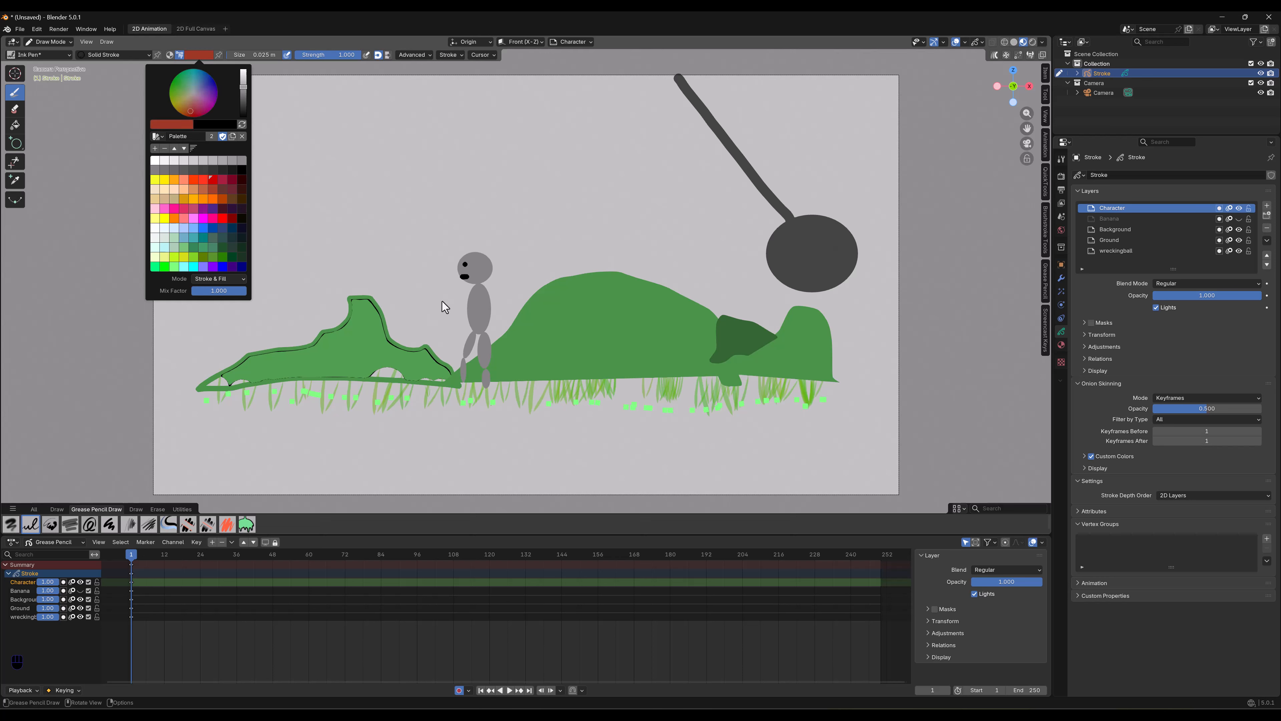
{"action": "left_click", "coordinate": [467, 305]}
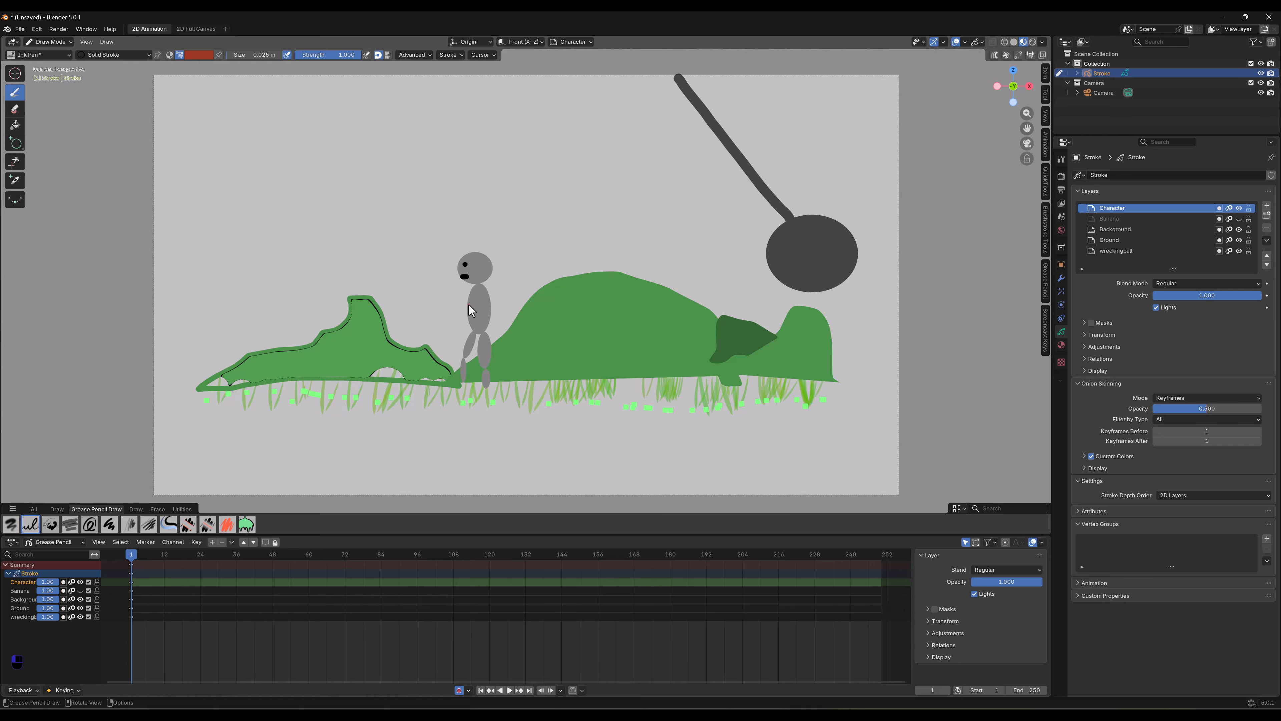
{"action": "left_click_drag", "start_coordinate": [468, 304], "coordinate": [482, 298]}
{"action": "left_click", "coordinate": [467, 312]}
Step: Change the brush colour to grey and draw an arm with fingers reaching forward from the character's torso
{"action": "left_click", "coordinate": [196, 57]}
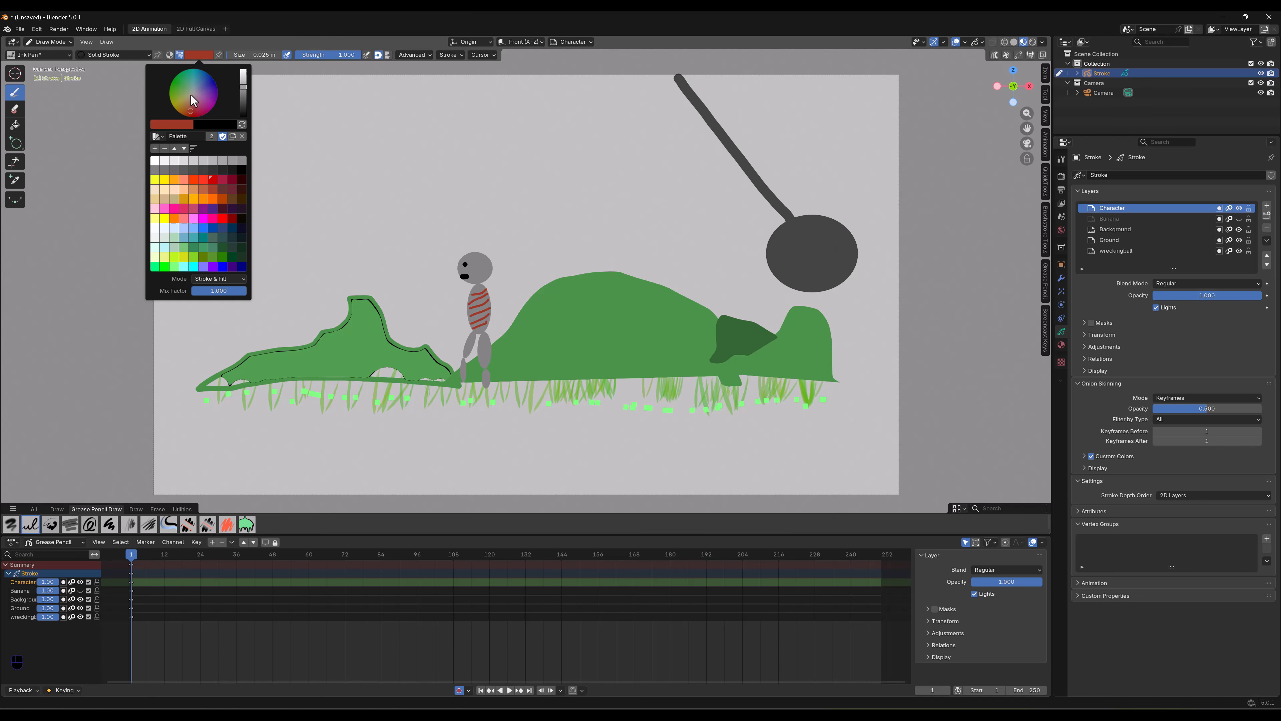
{"action": "mouse_move", "coordinate": [187, 111]}
{"action": "left_mouse_down"}
{"action": "mouse_move", "coordinate": [194, 94]}
{"action": "mouse_move", "coordinate": [243, 85]}
{"action": "mouse_move", "coordinate": [245, 96]}
{"action": "left_mouse_up"}
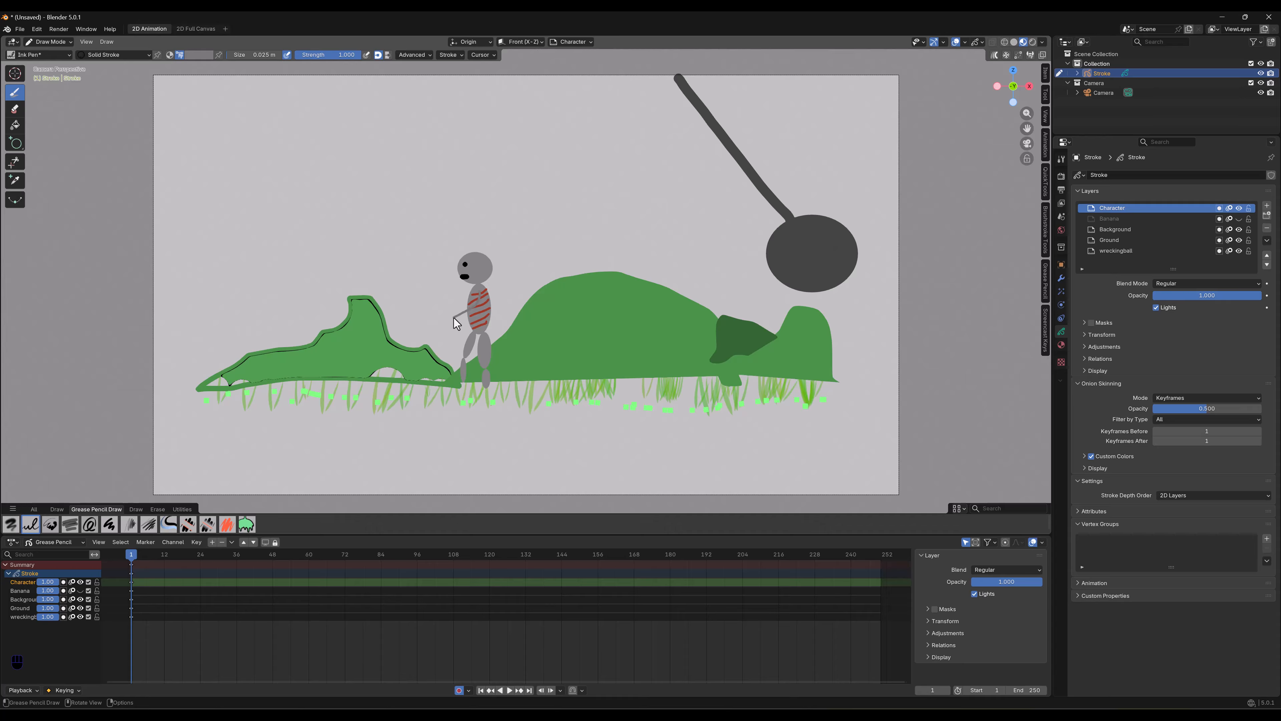
{"action": "left_click_drag", "start_coordinate": [454, 317], "coordinate": [462, 306]}
{"action": "left_click_drag", "start_coordinate": [455, 317], "coordinate": [452, 318]}
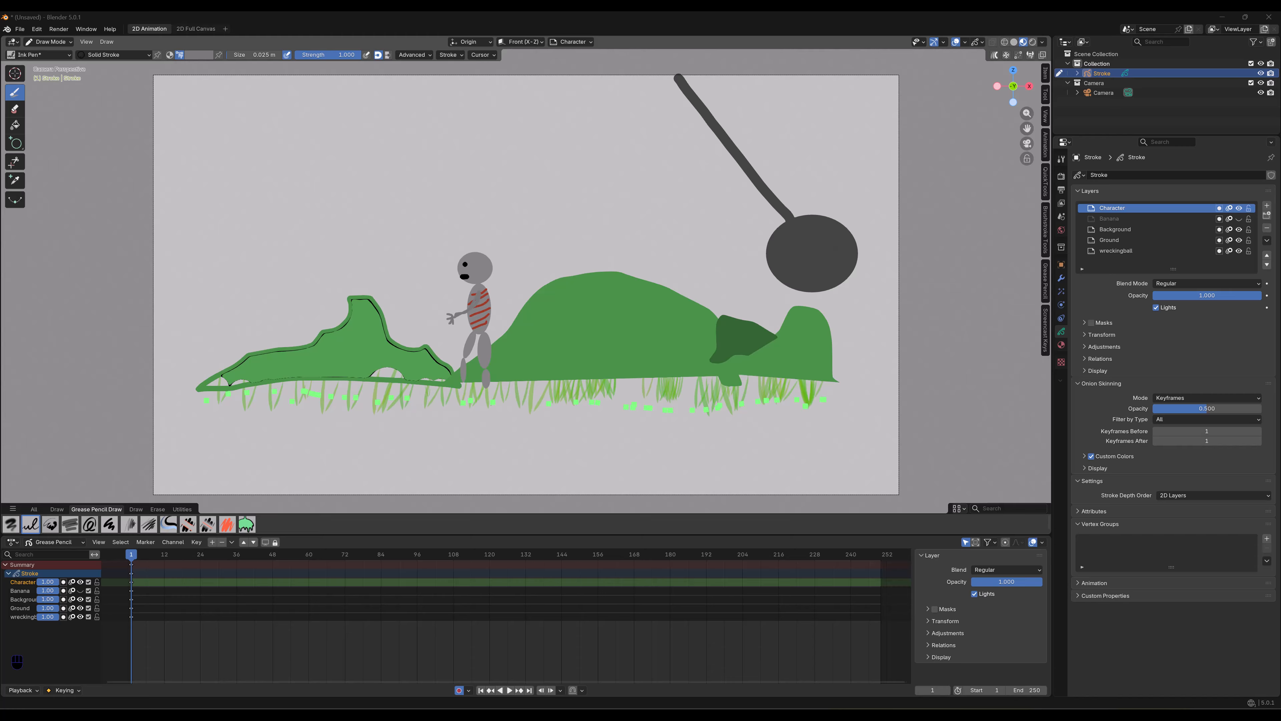
Step: At frame 12, move the wrecking ball down and left over the hill in Edit Mode, and place the wreckingball layer above Background
{"action": "left_click", "coordinate": [1114, 250]}
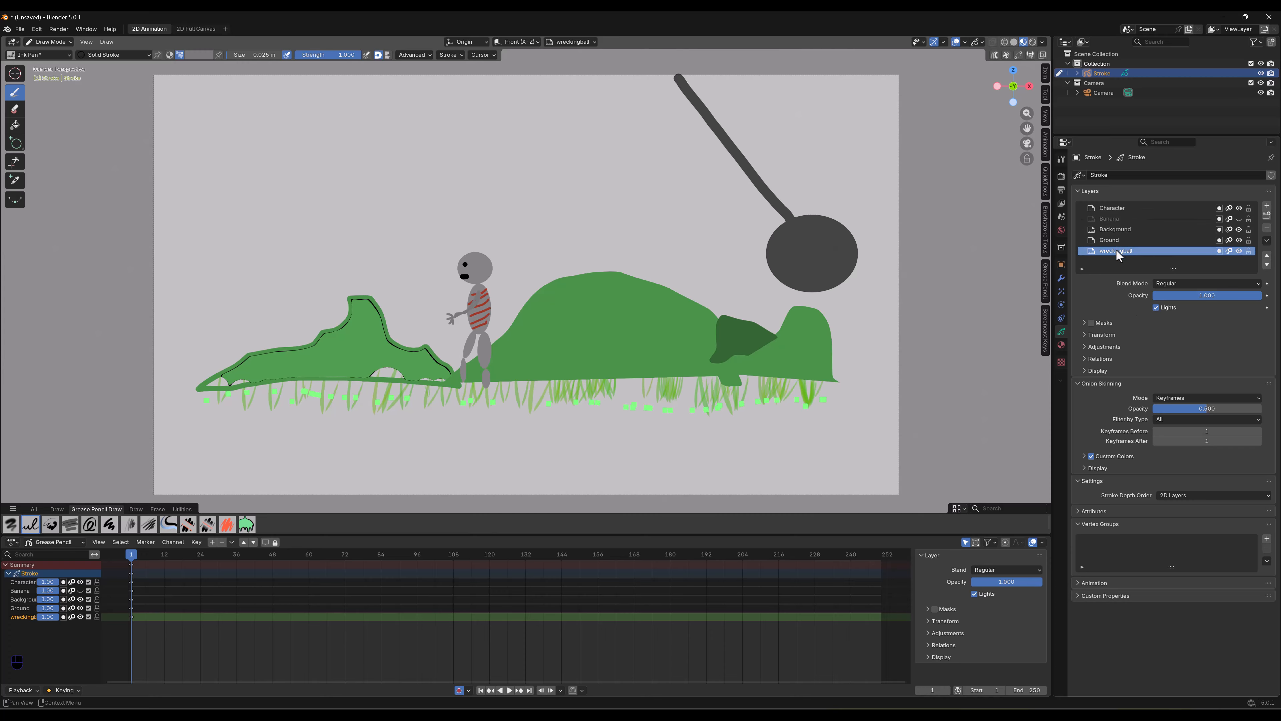
{"action": "left_click_drag", "start_coordinate": [134, 559], "coordinate": [164, 558]}
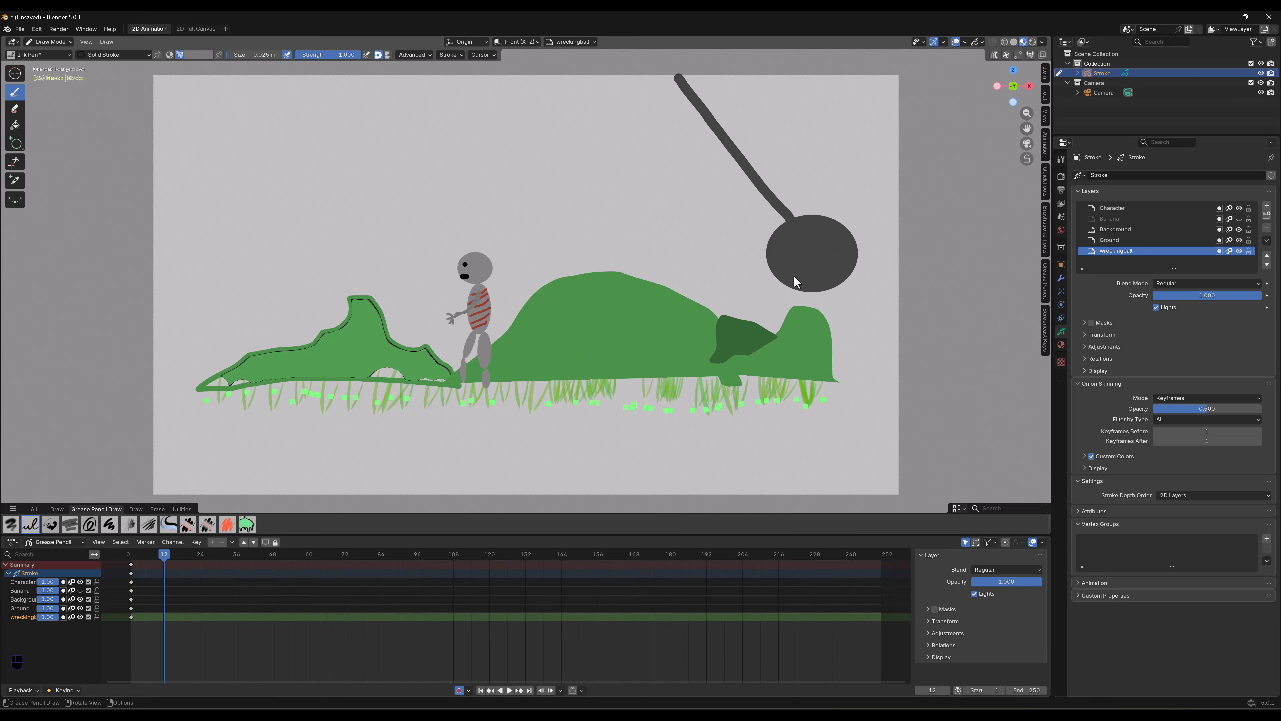
{"action": "left_click", "coordinate": [60, 42]}
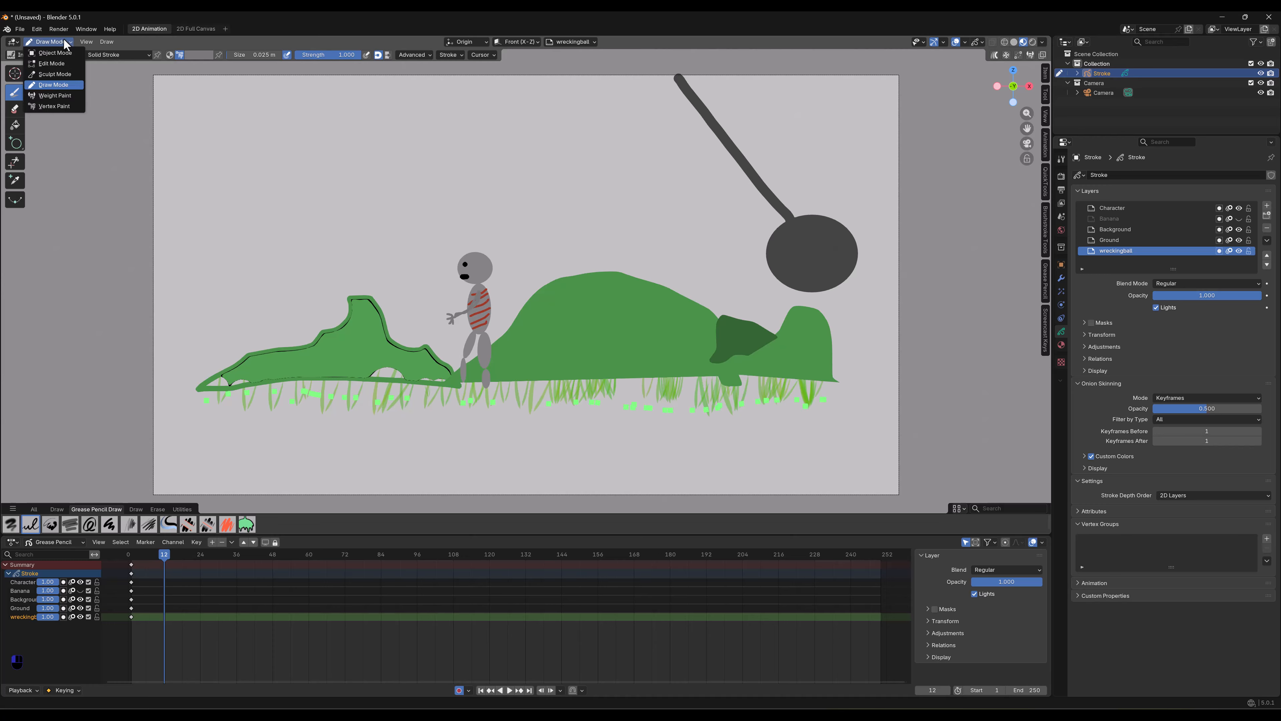
{"action": "left_click", "coordinate": [46, 68]}
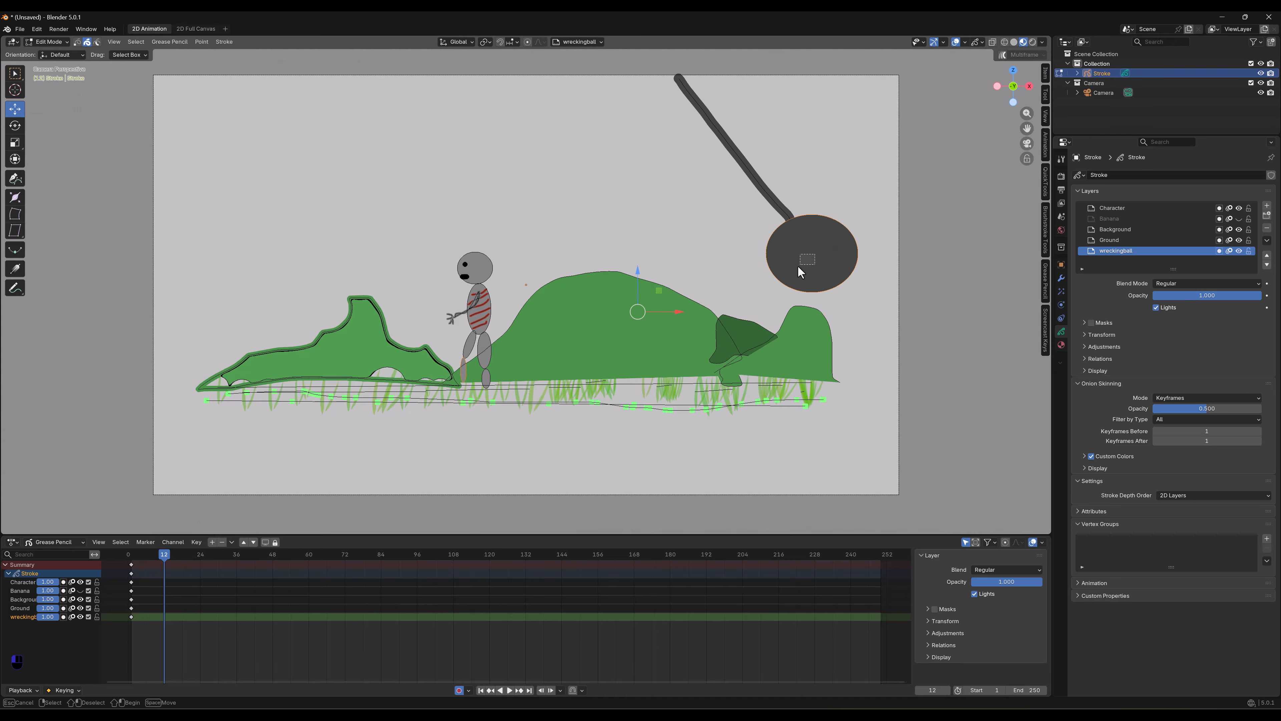
{"action": "left_click", "coordinate": [807, 262]}
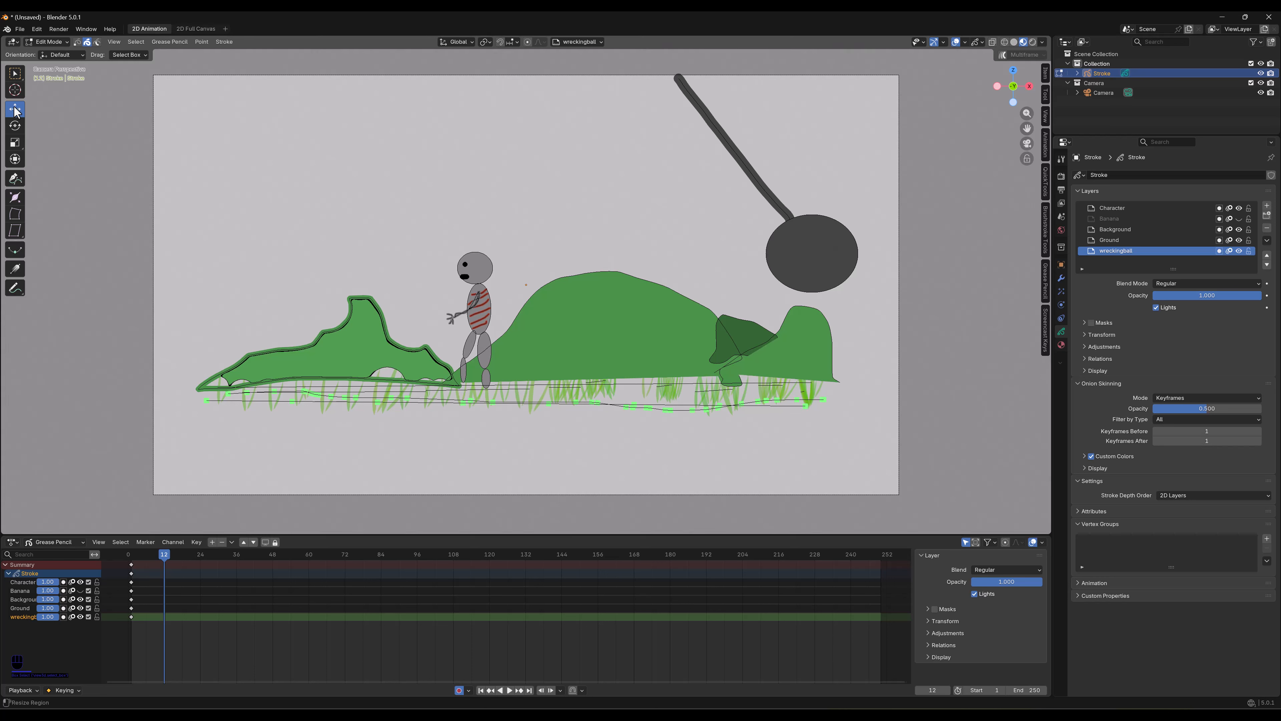
{"action": "left_click", "coordinate": [831, 268]}
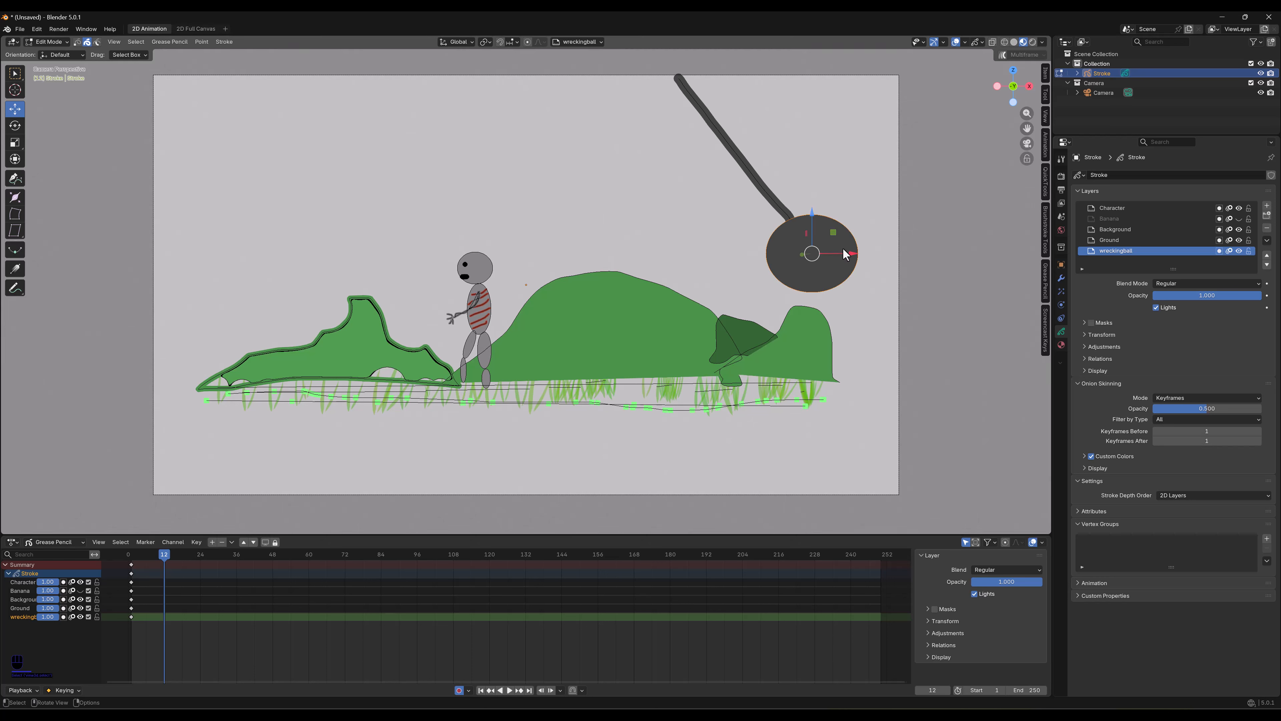
{"action": "left_click_drag", "start_coordinate": [835, 237], "coordinate": [734, 267]}
{"action": "left_click_drag", "start_coordinate": [1114, 251], "coordinate": [1110, 228]}
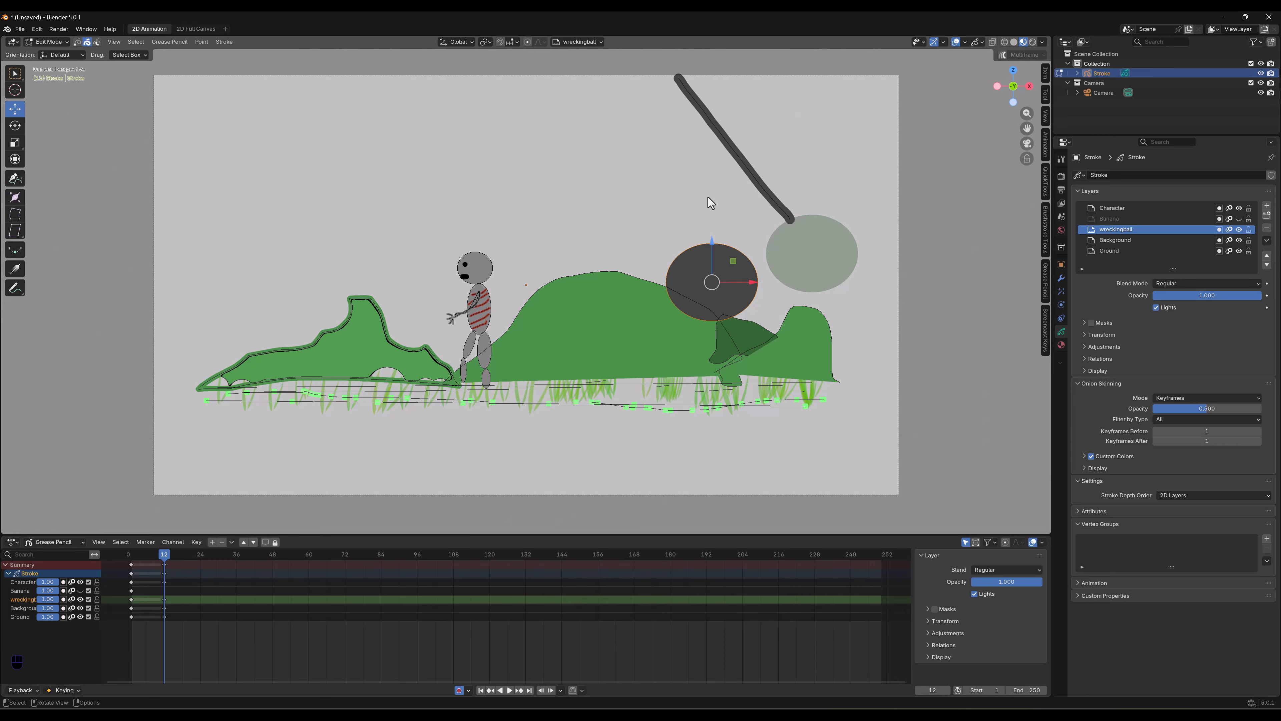
Step: Rotate the wrecking ball's chain to nearly vertical and move it so its lower end meets the ball at frame 12
{"action": "left_click", "coordinate": [774, 205]}
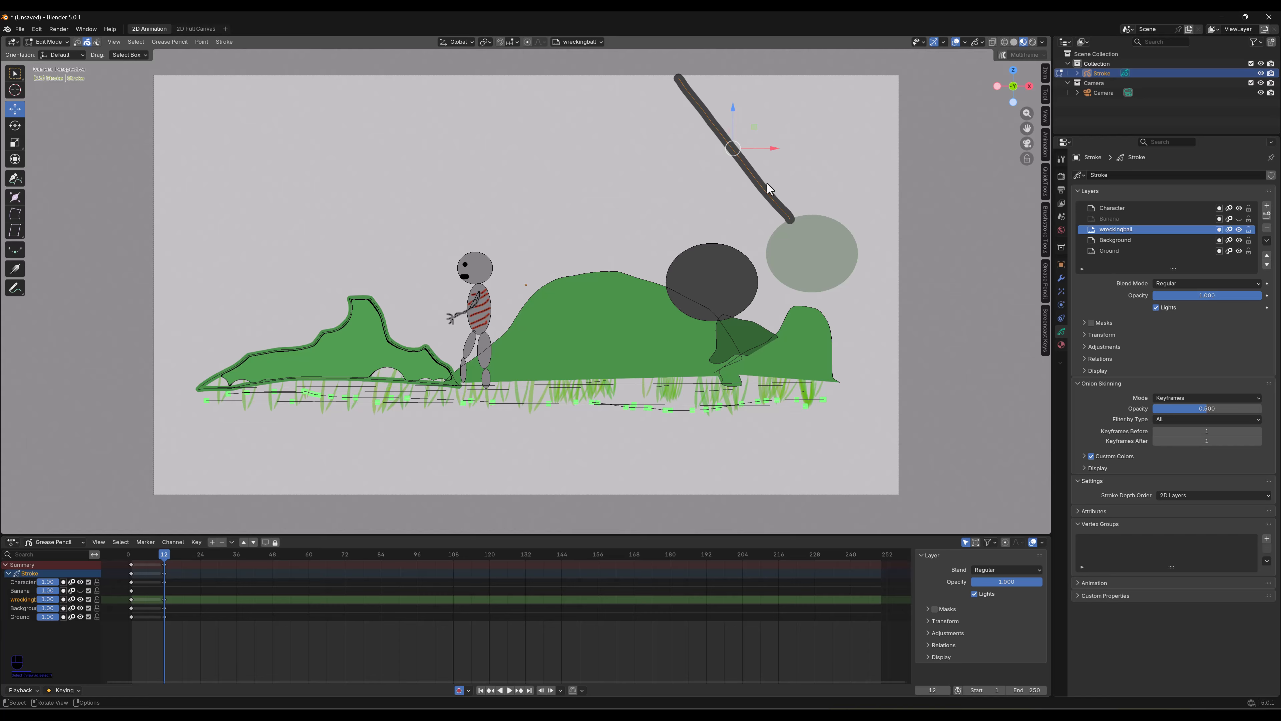
{"action": "left_click", "coordinate": [14, 125]}
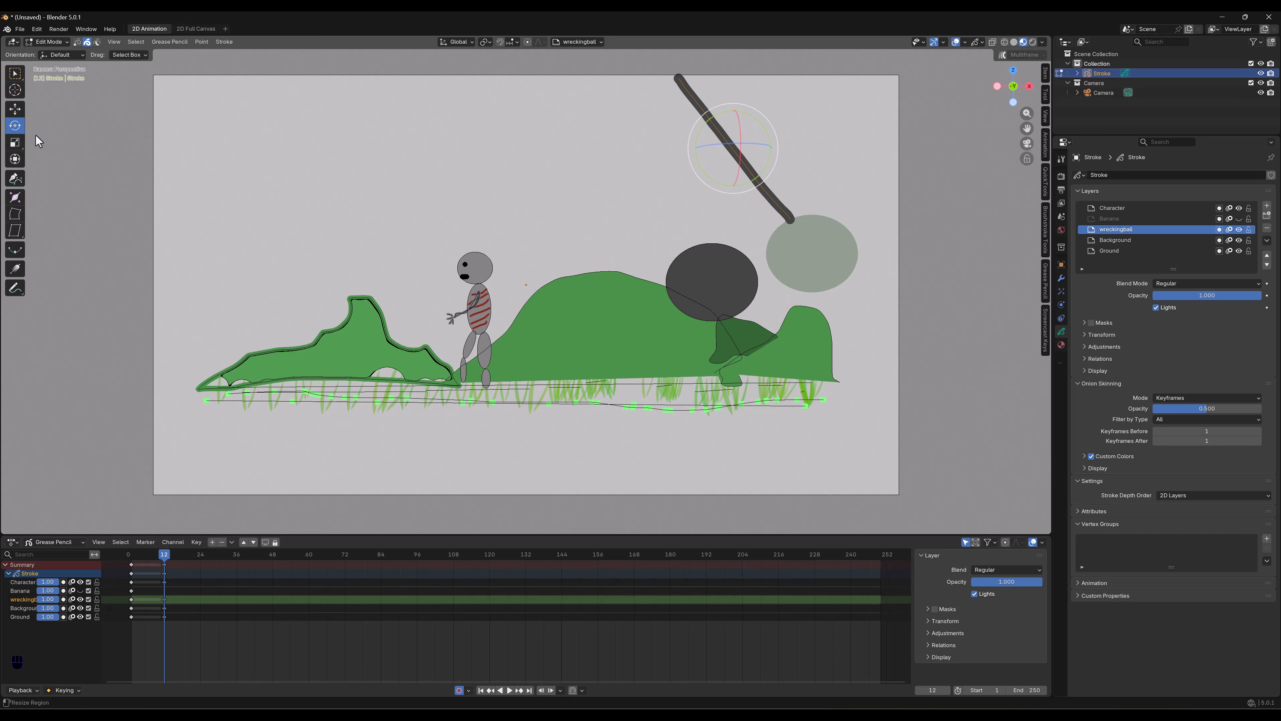
{"action": "left_click_drag", "start_coordinate": [757, 177], "coordinate": [737, 191]}
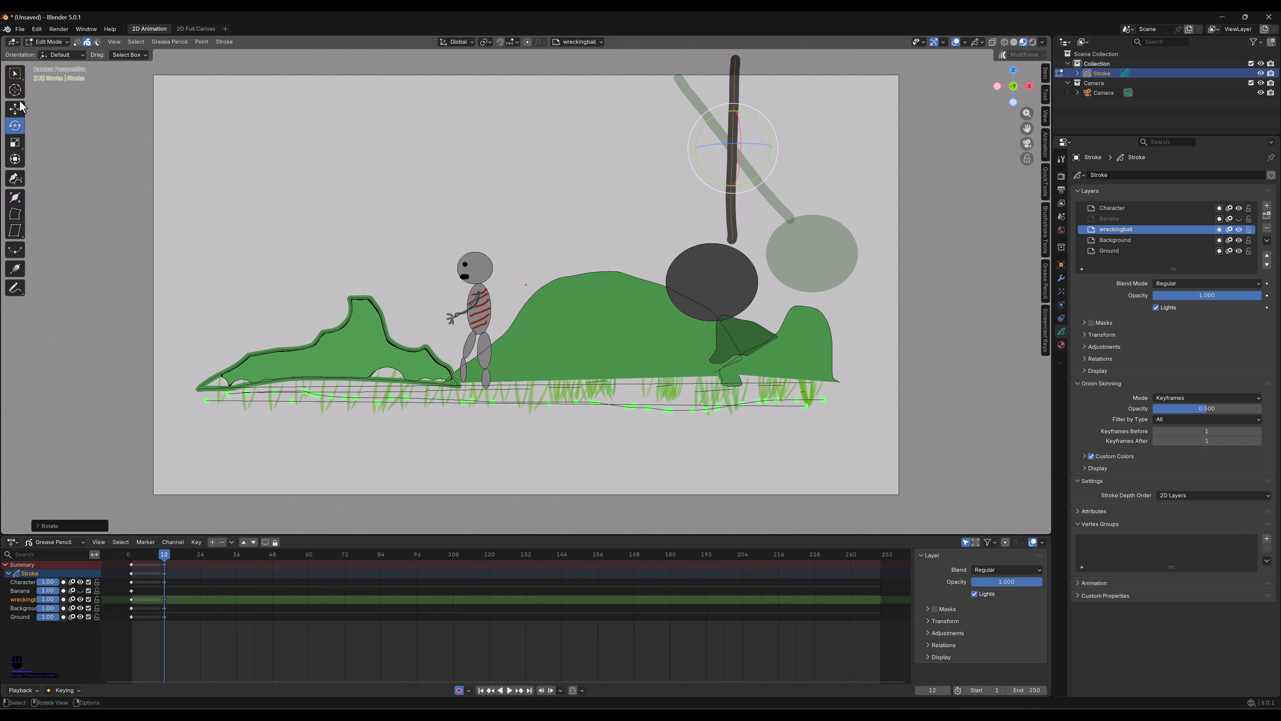
{"action": "left_click", "coordinate": [23, 112]}
{"action": "left_click_drag", "start_coordinate": [753, 132], "coordinate": [723, 142]}
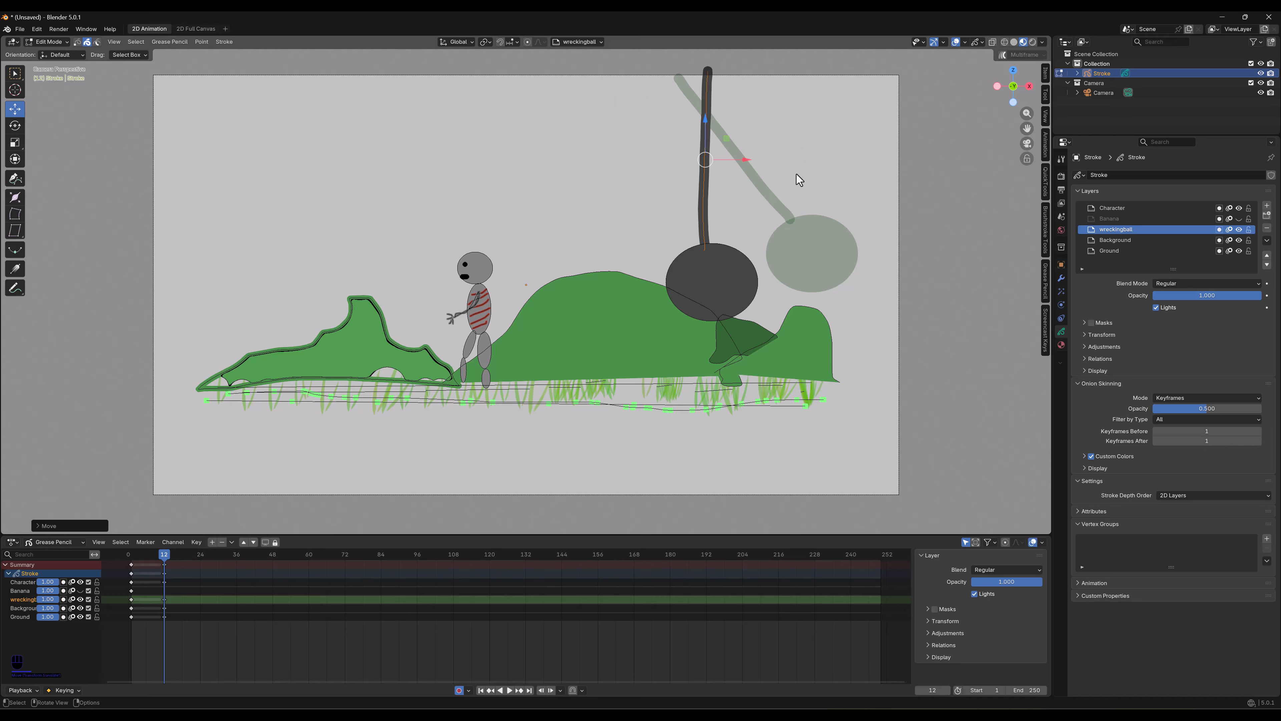
{"action": "left_click", "coordinate": [614, 199]}
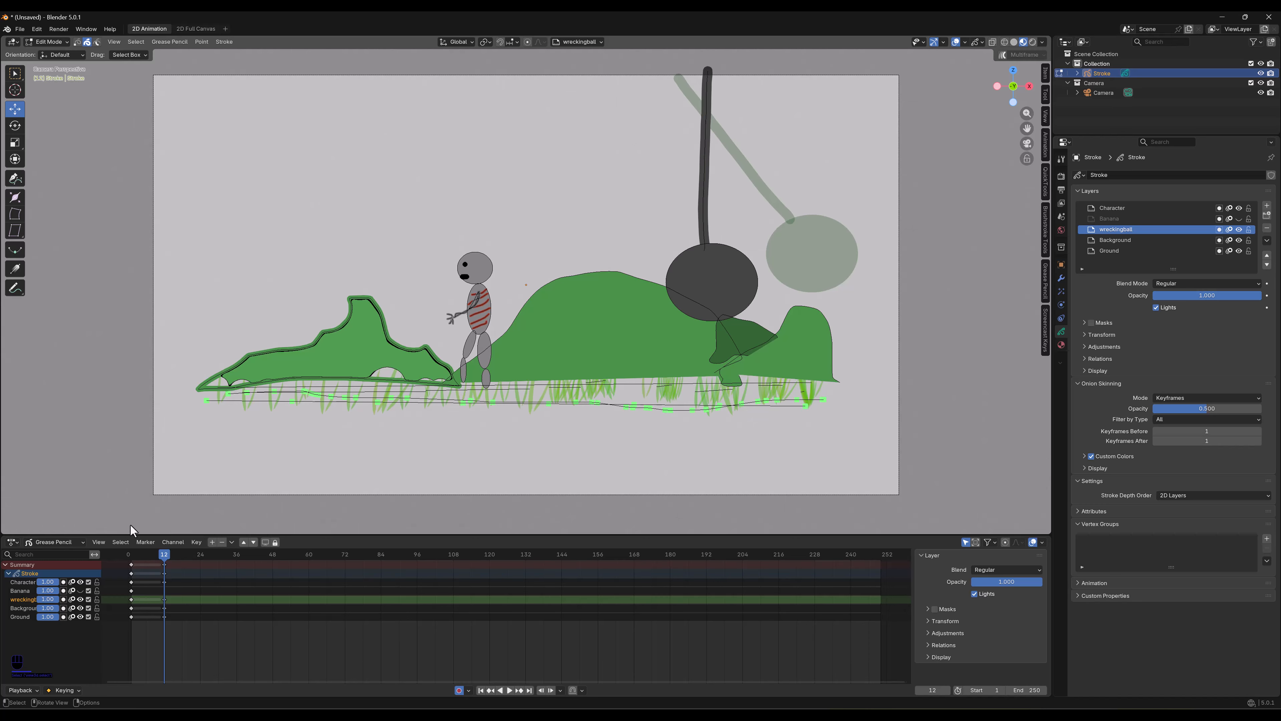
Step: Try to interpolate the wreckingball sequence with the playhead at frame 12
{"action": "left_click", "coordinate": [144, 598]}
{"action": "right_click", "coordinate": [144, 598]}
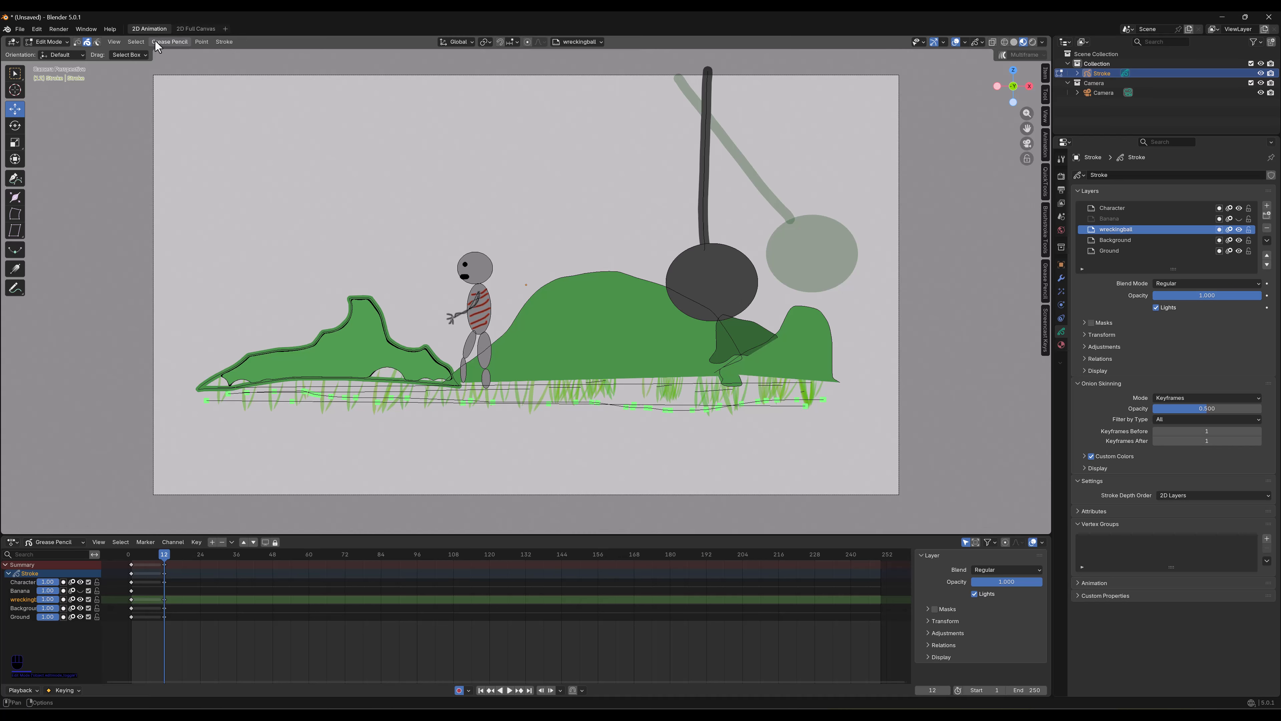
{"action": "left_click", "coordinate": [156, 42]}
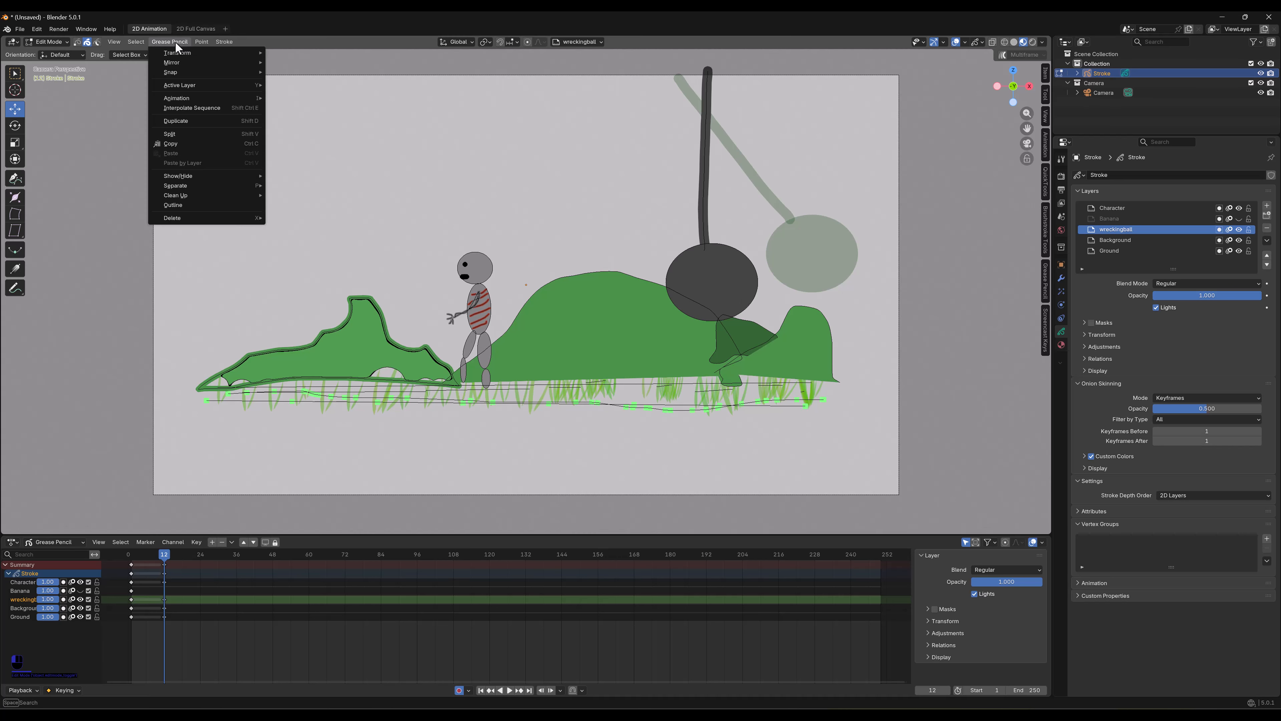
{"action": "left_click", "coordinate": [191, 107]}
Step: Interpolate the wreckingball sequence from frame 7, between the keyframes at 1 and 12, and scrub through the swing
{"action": "left_click_drag", "start_coordinate": [164, 554], "coordinate": [152, 578]}
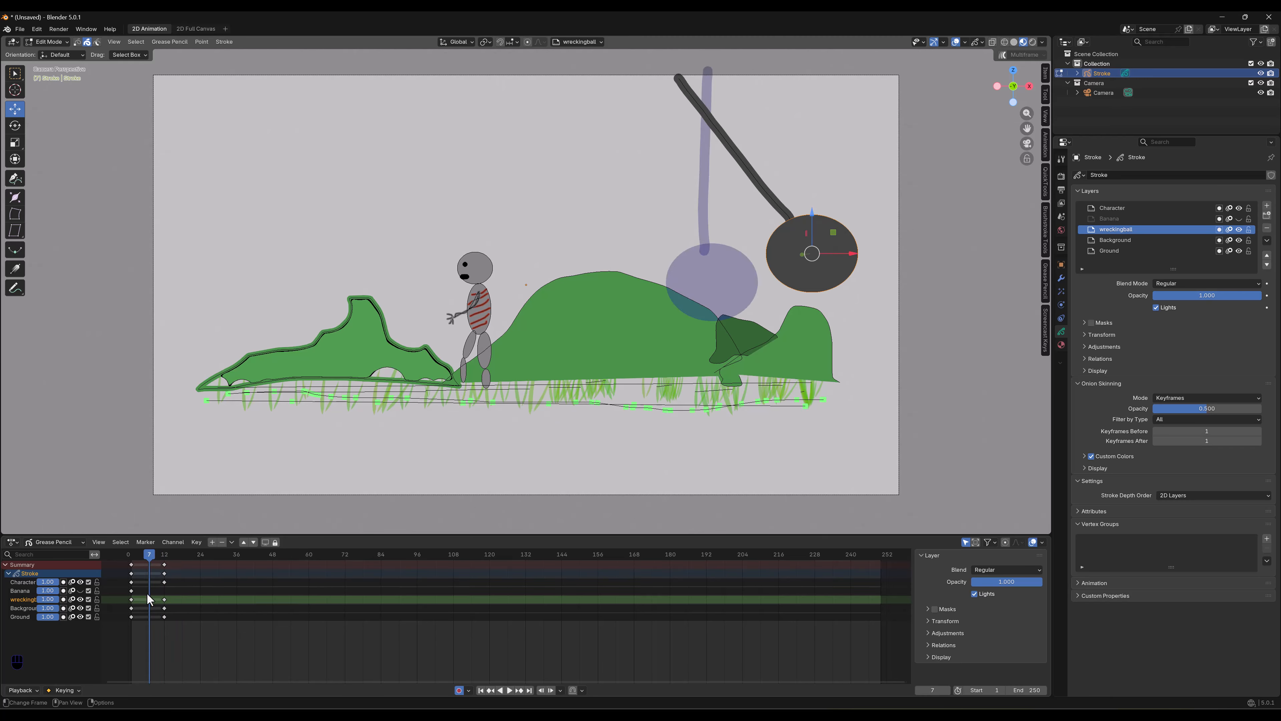
{"action": "left_click", "coordinate": [150, 604]}
{"action": "left_click", "coordinate": [160, 42]}
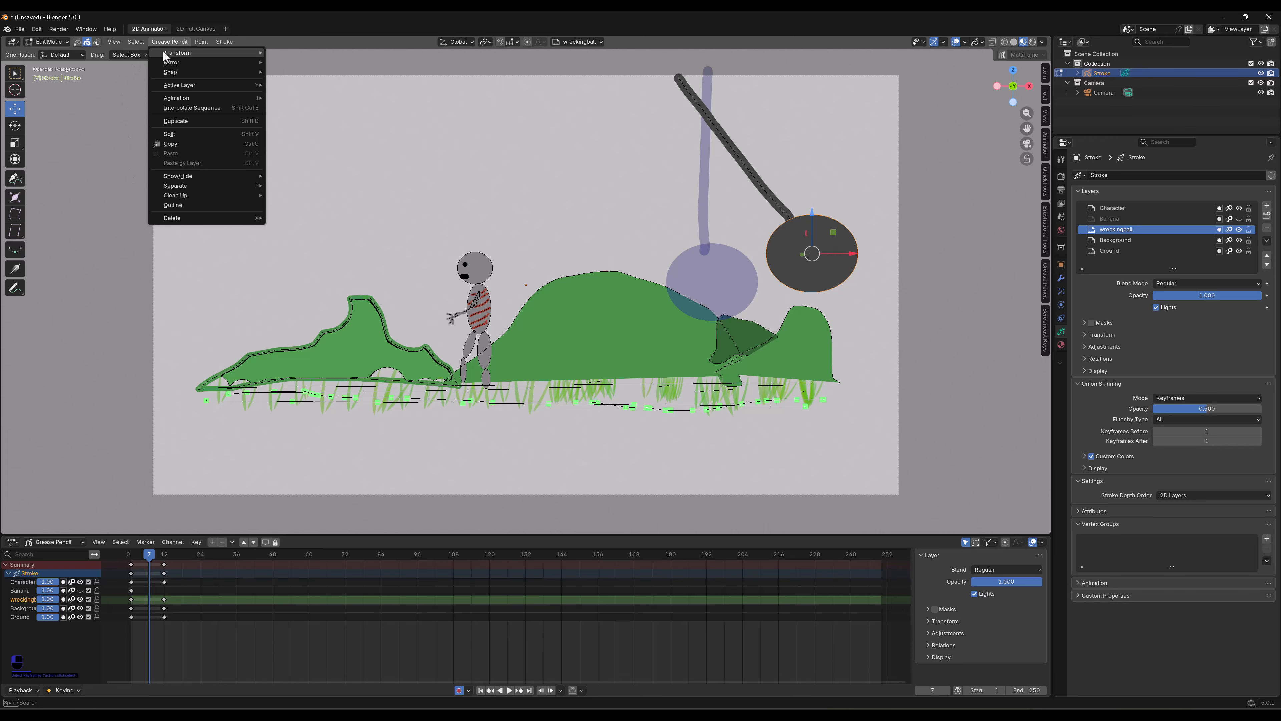
{"action": "left_click", "coordinate": [173, 108]}
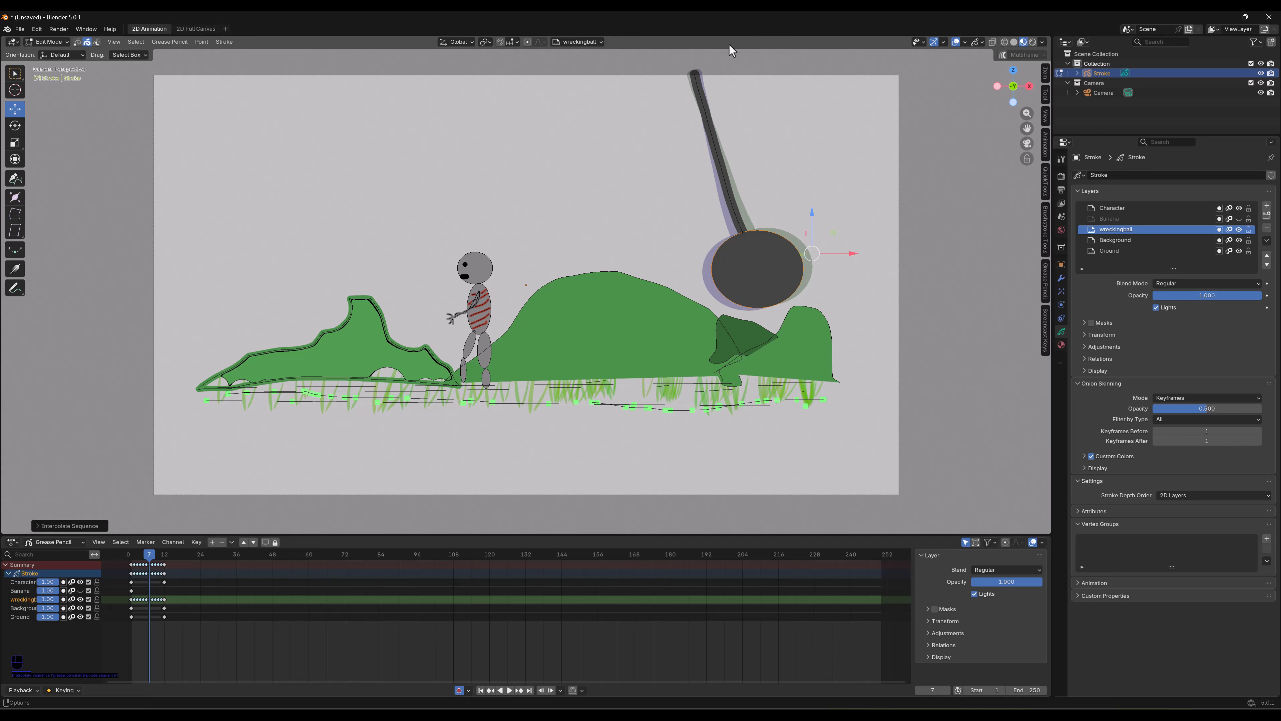
{"action": "mouse_move", "coordinate": [166, 560]}
{"action": "left_mouse_down"}
{"action": "mouse_move", "coordinate": [136, 565]}
{"action": "mouse_move", "coordinate": [208, 564]}
{"action": "mouse_move", "coordinate": [144, 564]}
{"action": "left_mouse_up"}
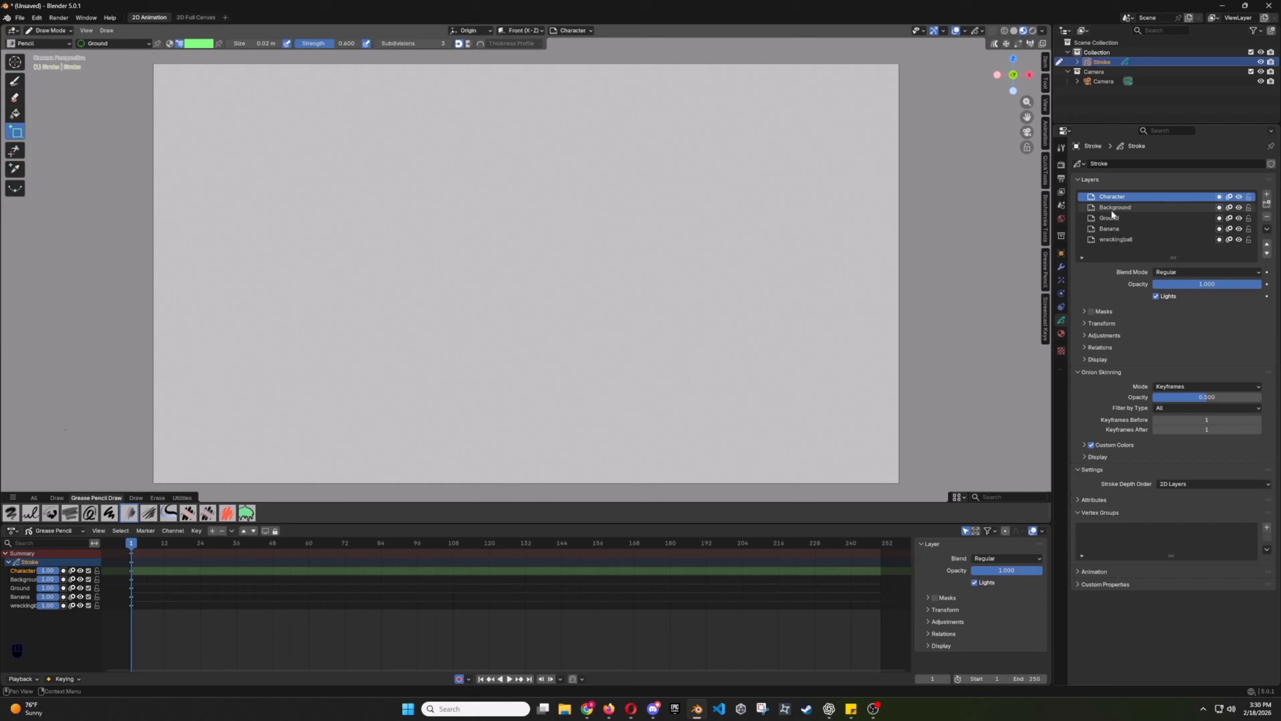
Step: Select the Ground layer and set up the Line tool with the 1_tex_grass_1 brush
{"action": "left_click", "coordinate": [1110, 217]}
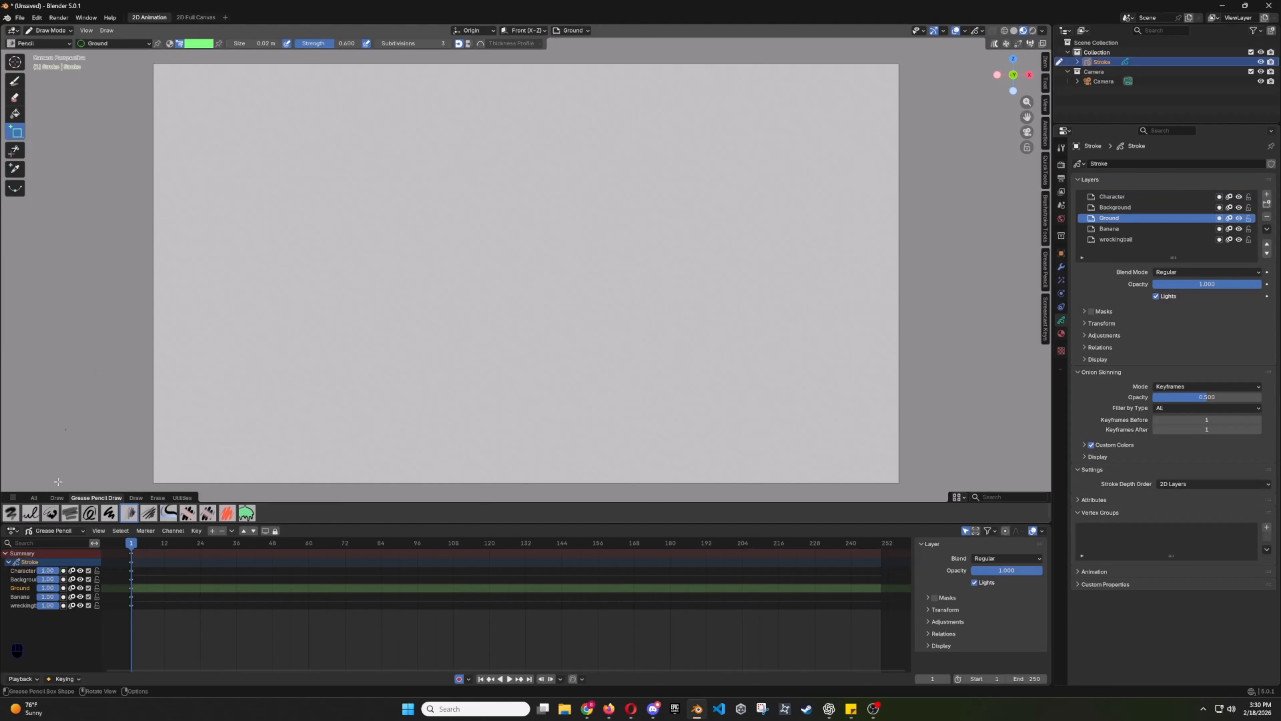
{"action": "left_click_drag", "start_coordinate": [15, 131], "coordinate": [50, 132]}
{"action": "left_click", "coordinate": [68, 44]}
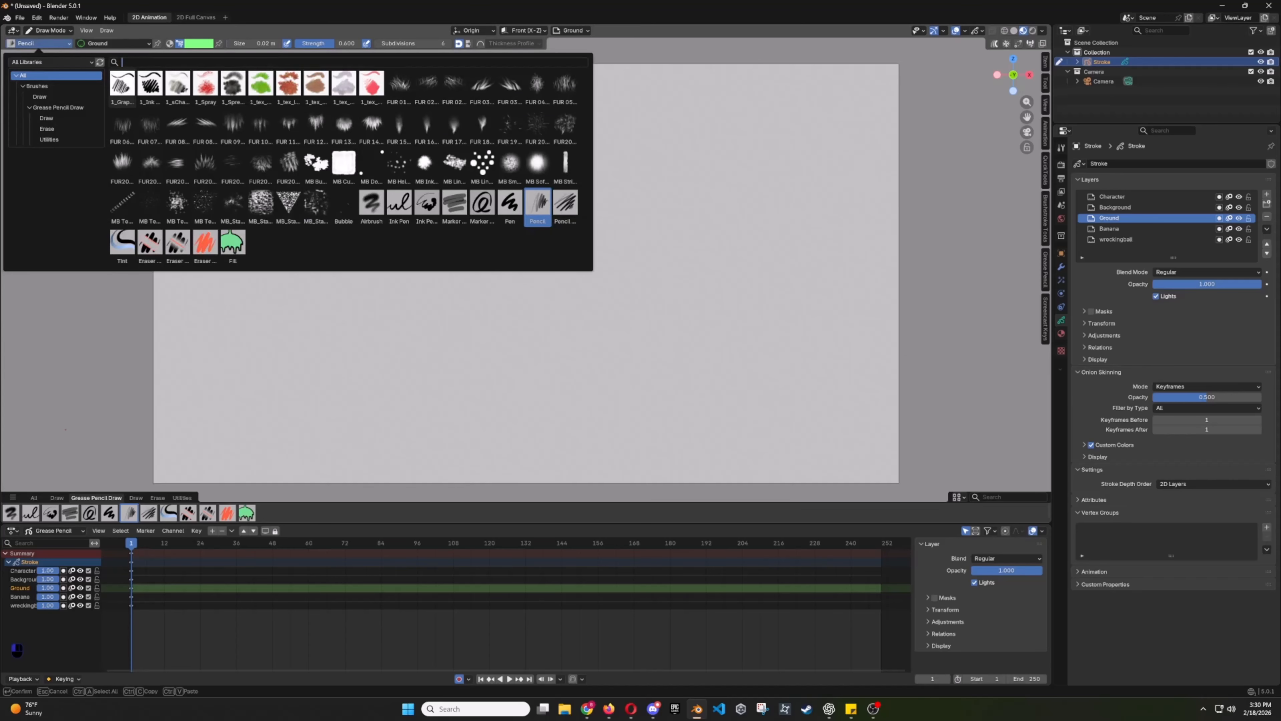
{"action": "left_click", "coordinate": [349, 169]}
{"action": "left_click", "coordinate": [57, 45]}
{"action": "left_click", "coordinate": [260, 88]}
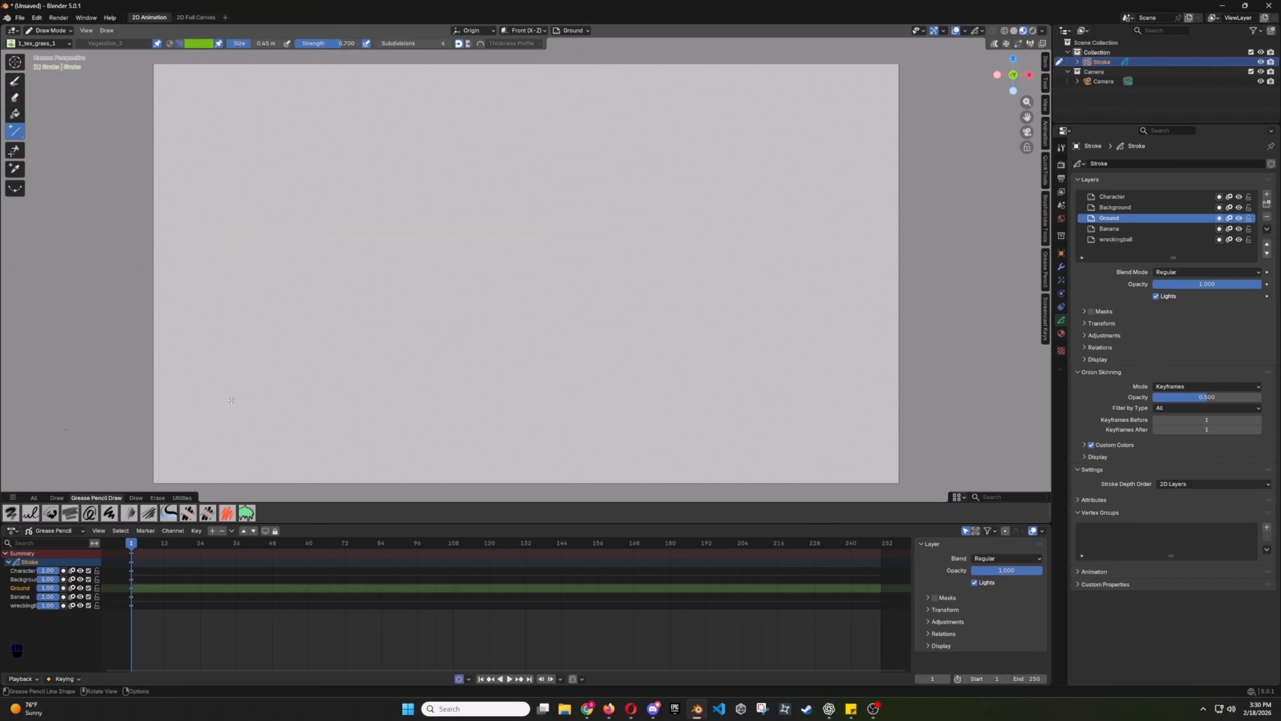
Step: Draw overlapping horizontal lines of grass blades across the lower part of the canvas, denser toward the right
{"action": "left_click_drag", "start_coordinate": [217, 376], "coordinate": [810, 371]}
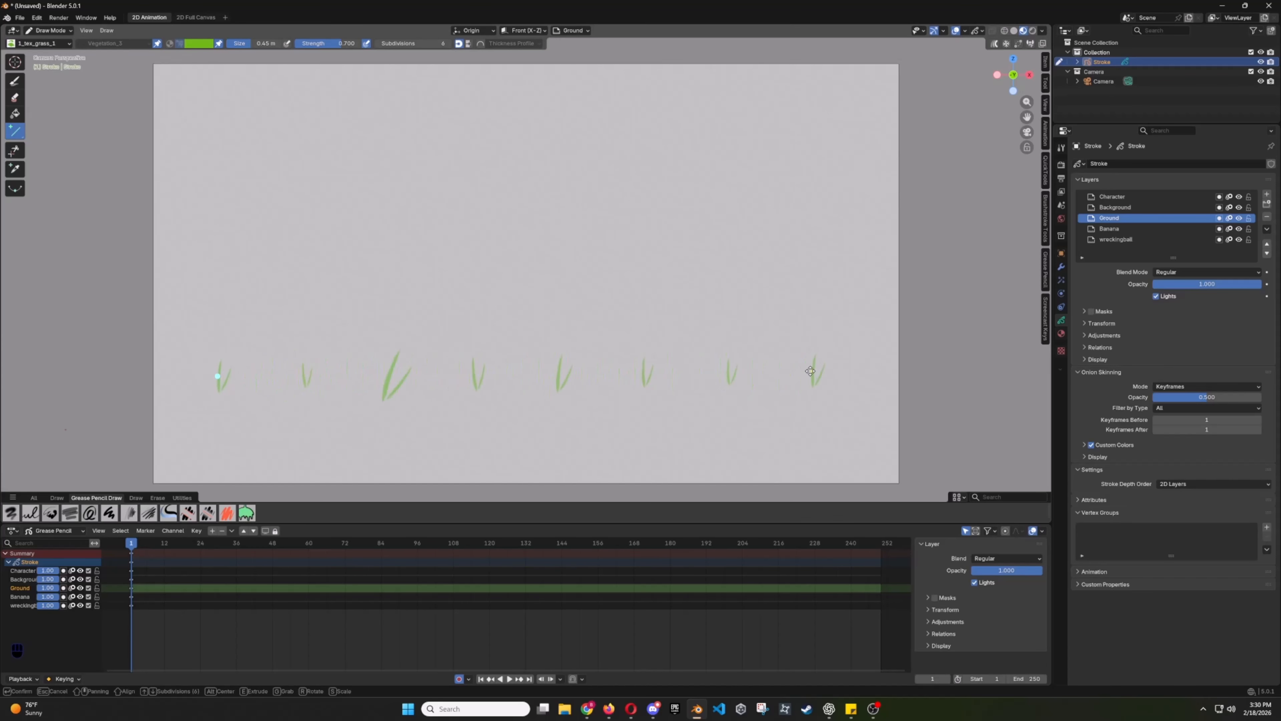
{"action": "key", "text": "KP_Enter"}
{"action": "left_click_drag", "start_coordinate": [244, 377], "coordinate": [531, 378]}
{"action": "key", "text": "KP_Enter"}
{"action": "key", "text": "KP_Enter"}
{"action": "left_click_drag", "start_coordinate": [549, 376], "coordinate": [794, 377]}
{"action": "key", "text": "KP_Enter"}
{"action": "key", "text": "KP_Enter"}
{"action": "key", "text": "KP_Enter"}
{"action": "key", "text": "KP_Enter"}
Step: Draw lines of green dots along the base of the grass using the Line tool with the Ink Pen brush and Ground material
{"action": "left_click", "coordinate": [15, 81]}
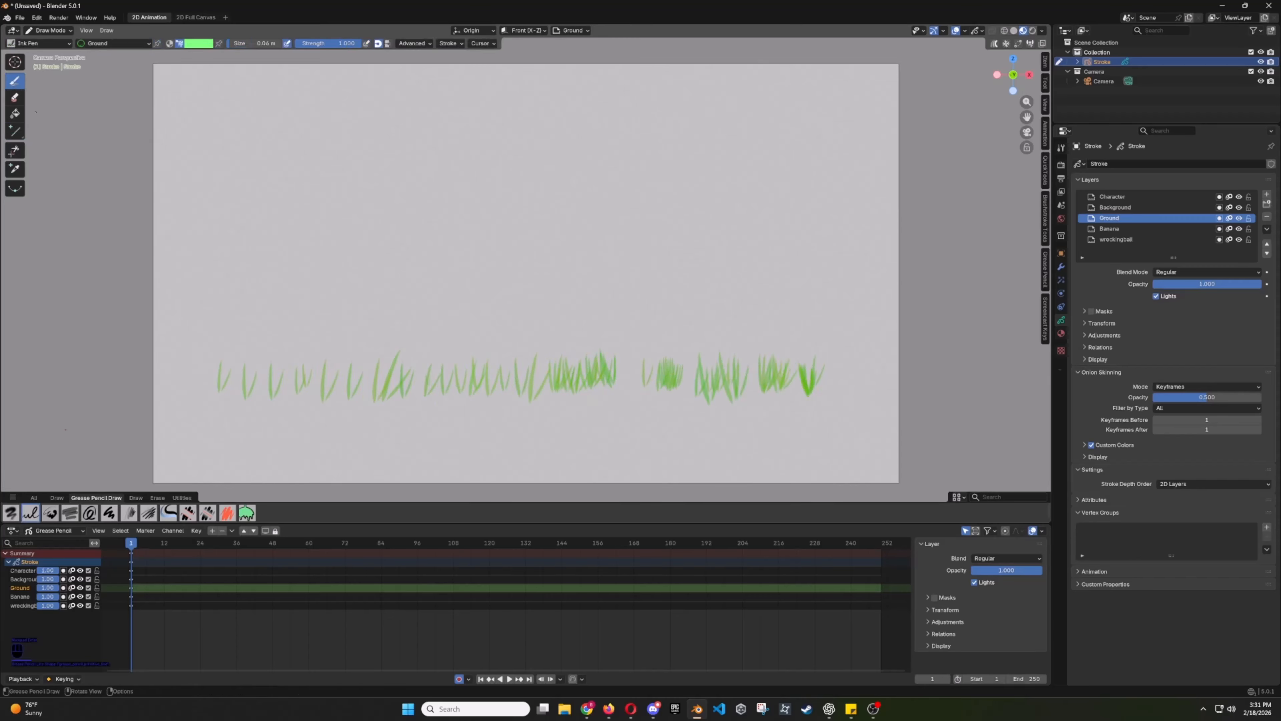
{"action": "left_click_drag", "start_coordinate": [226, 382], "coordinate": [825, 388]}
{"action": "left_click", "coordinate": [14, 131]}
{"action": "left_click", "coordinate": [44, 44]}
{"action": "left_click", "coordinate": [45, 119]}
{"action": "left_click", "coordinate": [150, 84]}
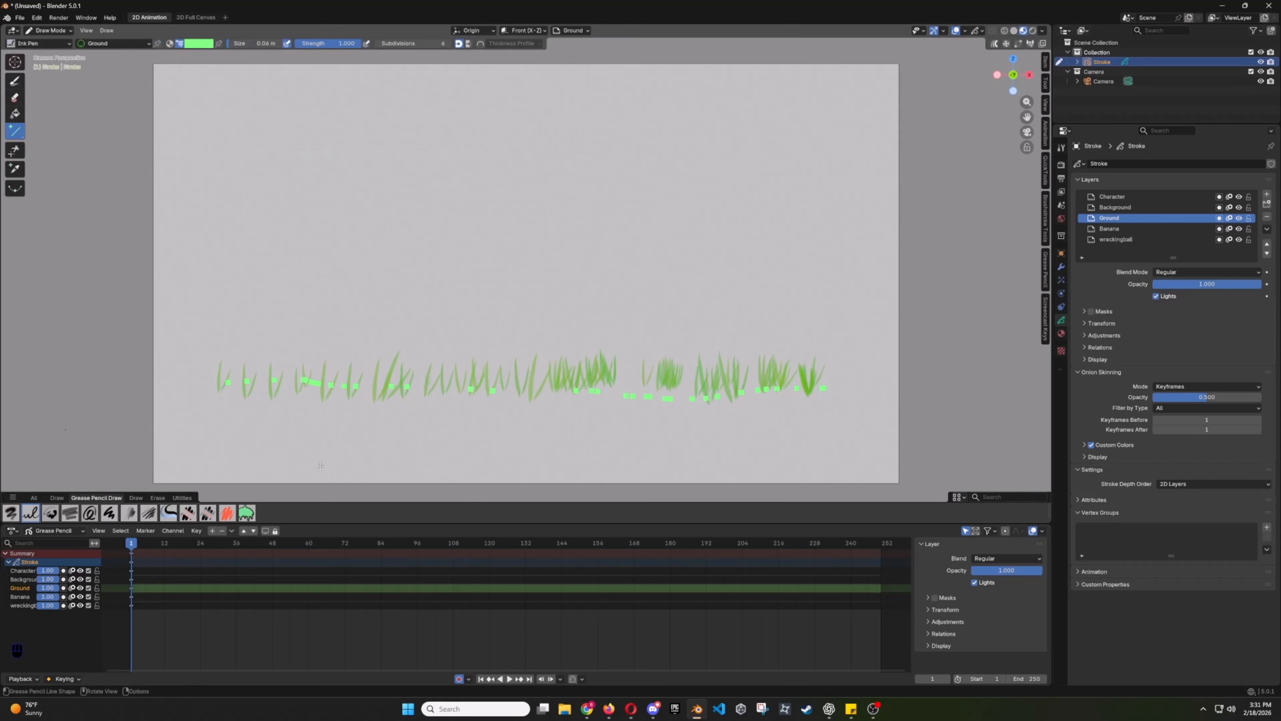
{"action": "left_click_drag", "start_coordinate": [228, 382], "coordinate": [710, 399]}
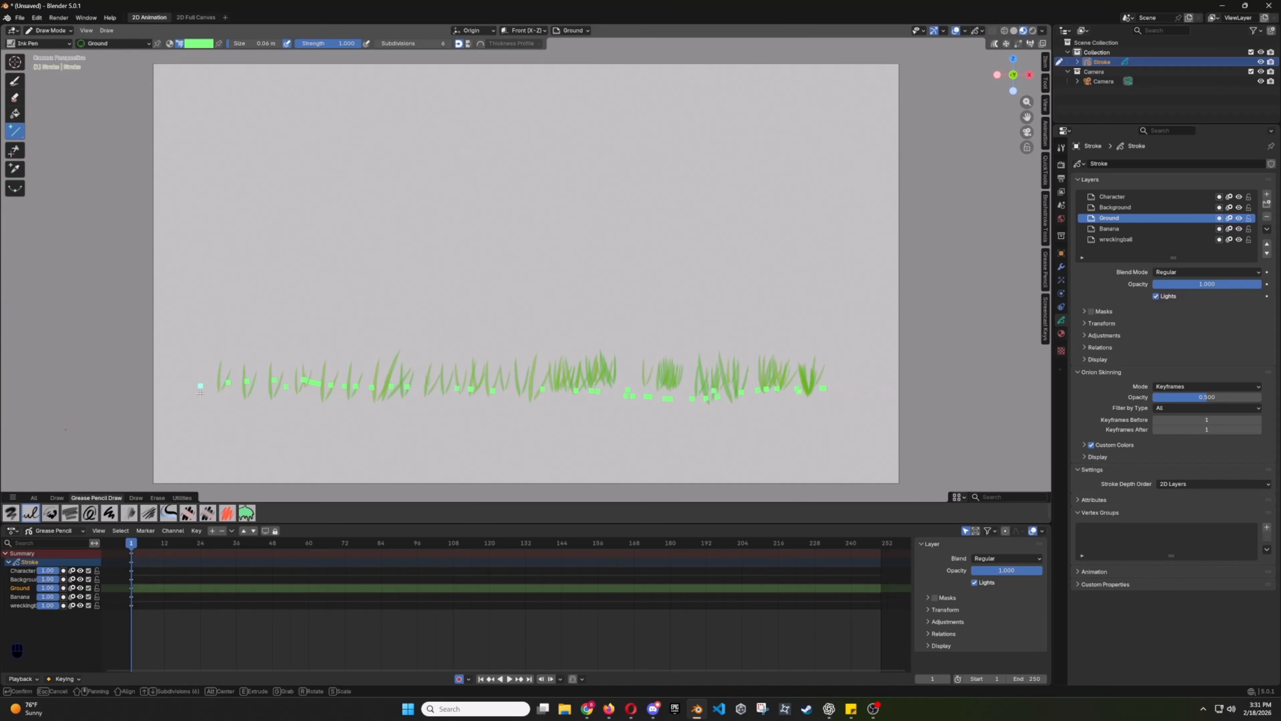
{"action": "left_click_drag", "start_coordinate": [200, 393], "coordinate": [206, 396]}
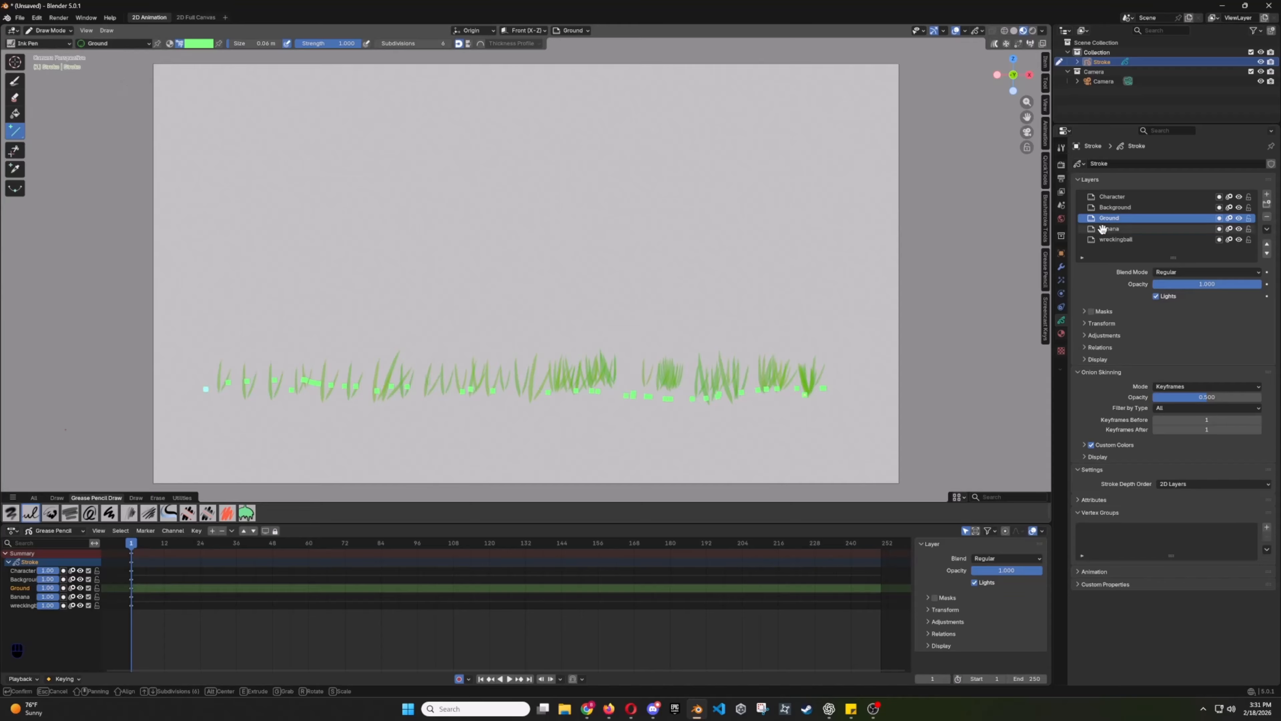
{"action": "key", "text": "Return"}
Step: Select the Character layer and set up the Circle tool with the Solid Fill material, using the material's own colour
{"action": "left_click", "coordinate": [1104, 197]}
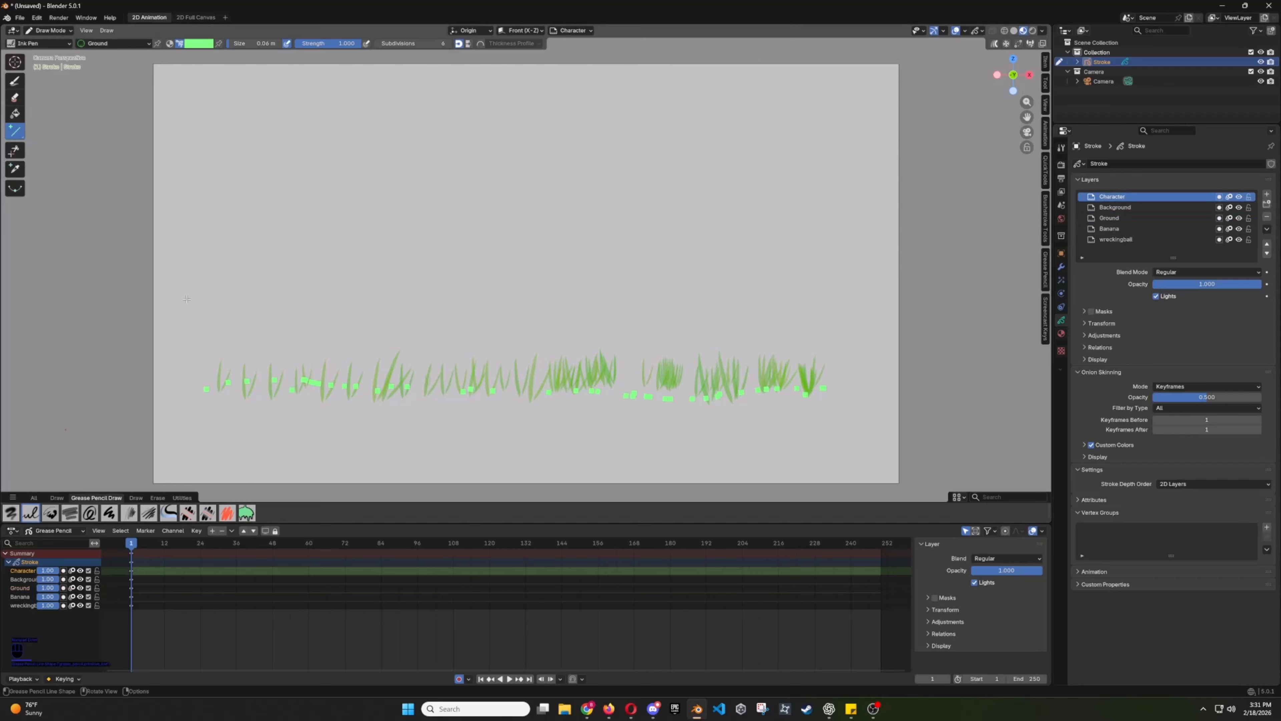
{"action": "left_click_drag", "start_coordinate": [15, 131], "coordinate": [45, 234]}
{"action": "left_click", "coordinate": [102, 44]}
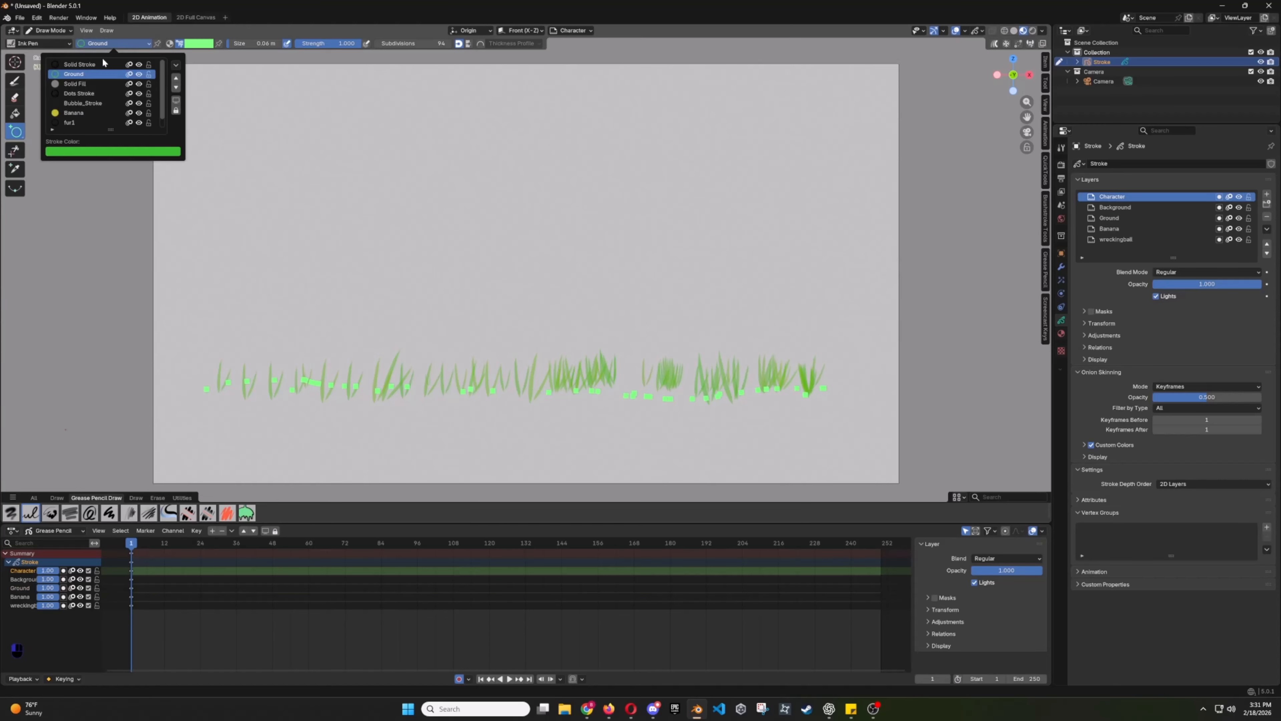
{"action": "left_click", "coordinate": [91, 84]}
{"action": "left_click", "coordinate": [169, 43]}
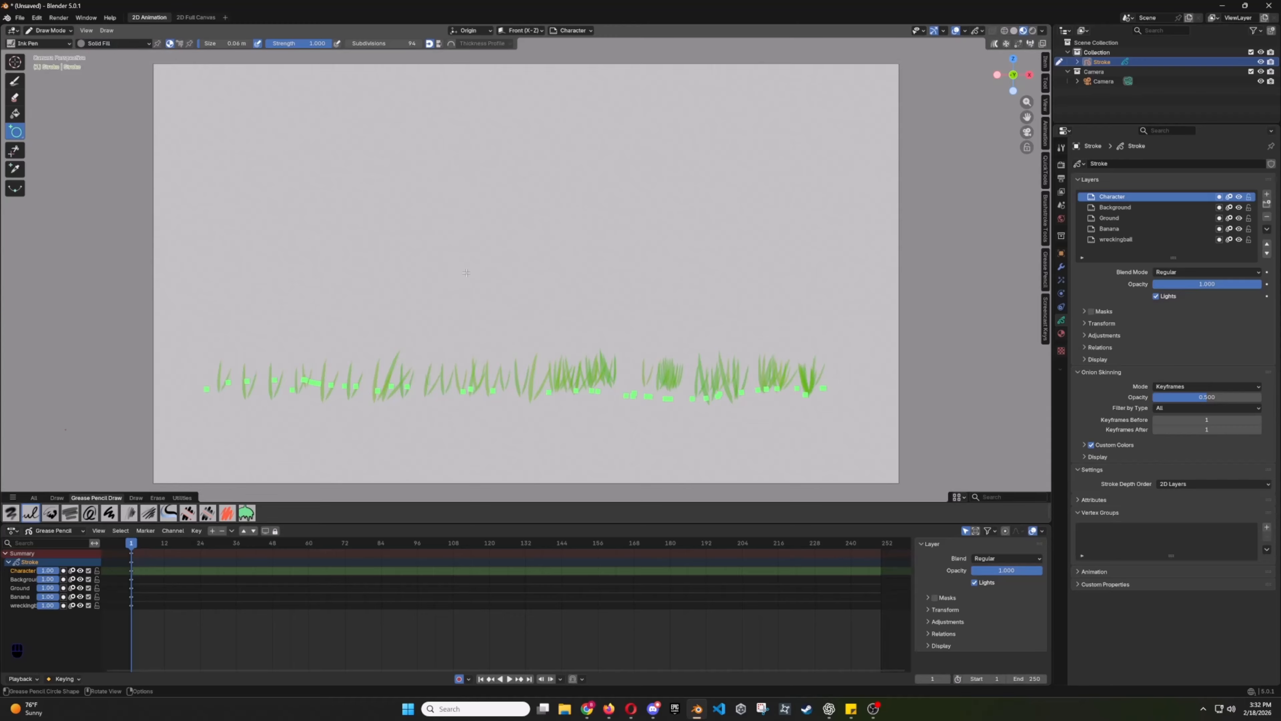
Step: Draw filled ellipses for the character's head, body, two upper legs and two lower legs, standing in the grass
{"action": "mouse_move", "coordinate": [457, 240]}
{"action": "left_mouse_down"}
{"action": "mouse_move", "coordinate": [493, 273]}
{"action": "mouse_move", "coordinate": [480, 323]}
{"action": "mouse_move", "coordinate": [490, 323]}
{"action": "mouse_move", "coordinate": [472, 350]}
{"action": "mouse_move", "coordinate": [502, 351]}
{"action": "left_mouse_up"}
{"action": "key", "text": "Return"}
{"action": "key", "text": "Return"}
{"action": "key", "text": "Return"}
{"action": "mouse_move", "coordinate": [494, 335]}
{"action": "left_mouse_down"}
{"action": "mouse_move", "coordinate": [458, 375]}
{"action": "mouse_move", "coordinate": [499, 377]}
{"action": "left_mouse_up"}
{"action": "key", "text": "Return"}
{"action": "key", "text": "Return"}
{"action": "key", "text": "Return"}
Step: In Edit Mode, shift the character's front lower leg and rear upper leg horizontally to line them up with the body
{"action": "left_click", "coordinate": [47, 32]}
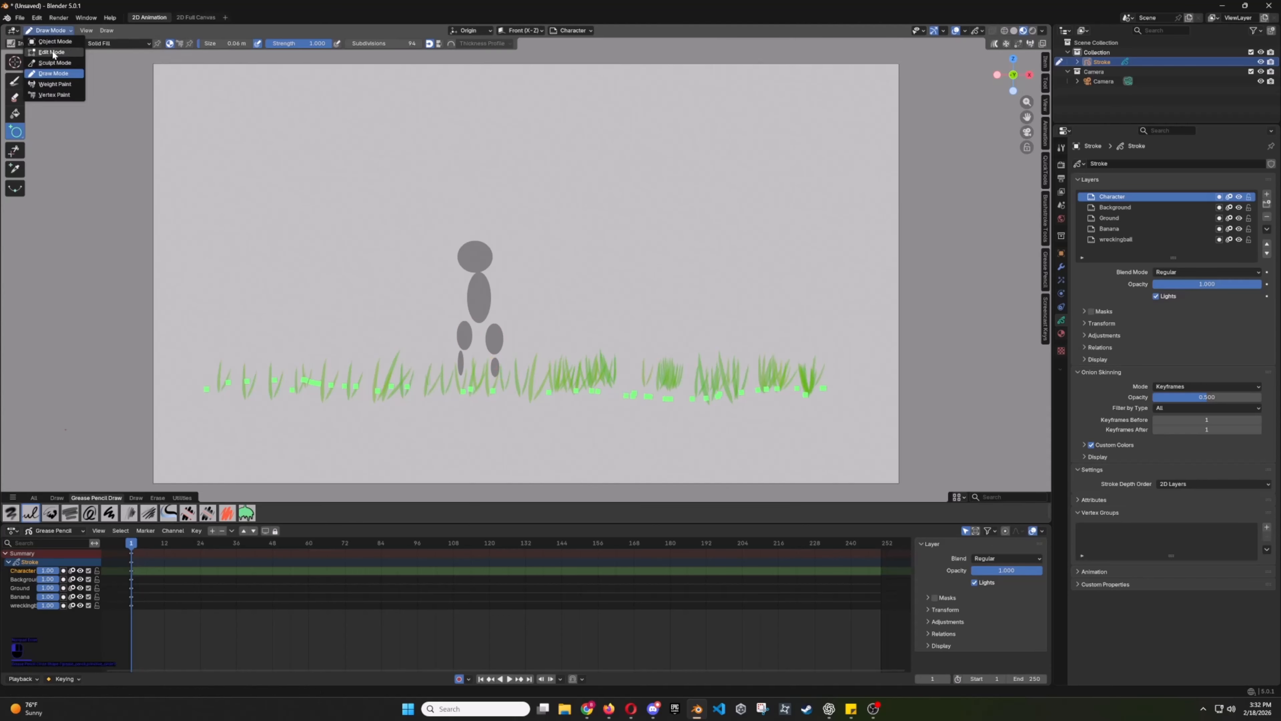
{"action": "left_click", "coordinate": [51, 53]}
{"action": "key", "text": "shift+space"}
{"action": "key", "text": "g"}
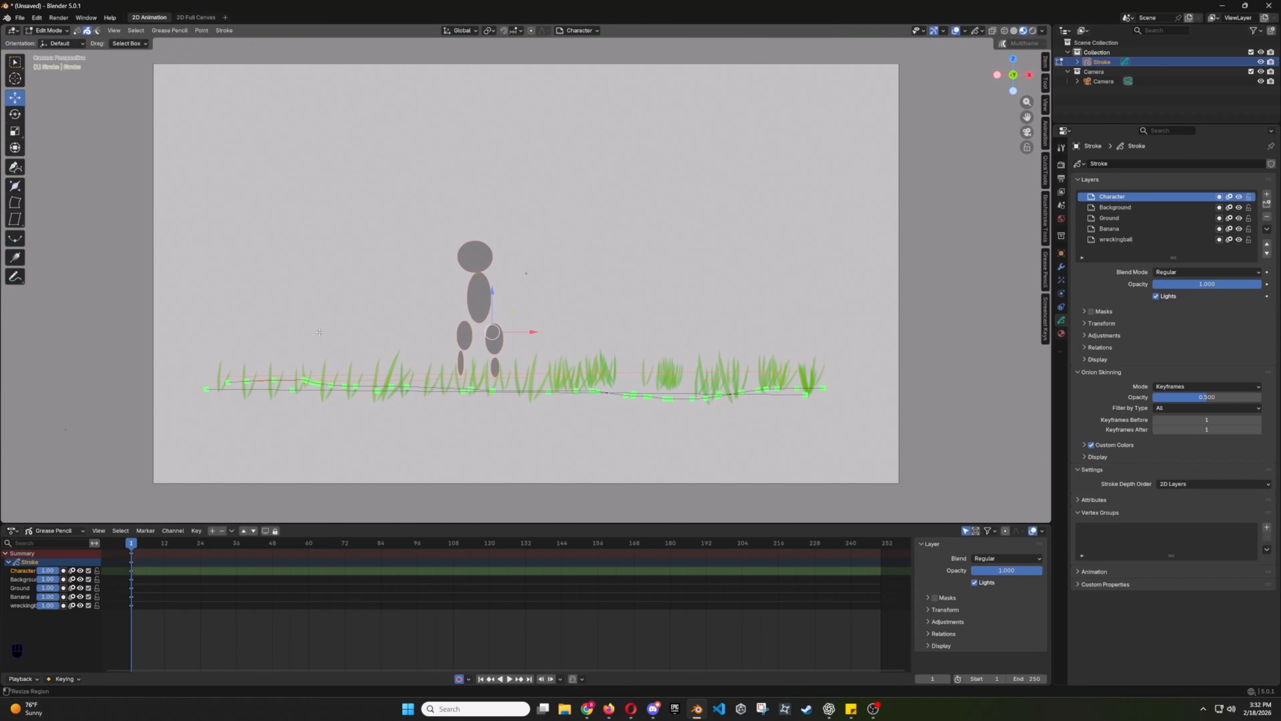
{"action": "left_click", "coordinate": [460, 362]}
{"action": "left_click_drag", "start_coordinate": [460, 363], "coordinate": [464, 362]}
{"action": "left_click", "coordinate": [495, 367]}
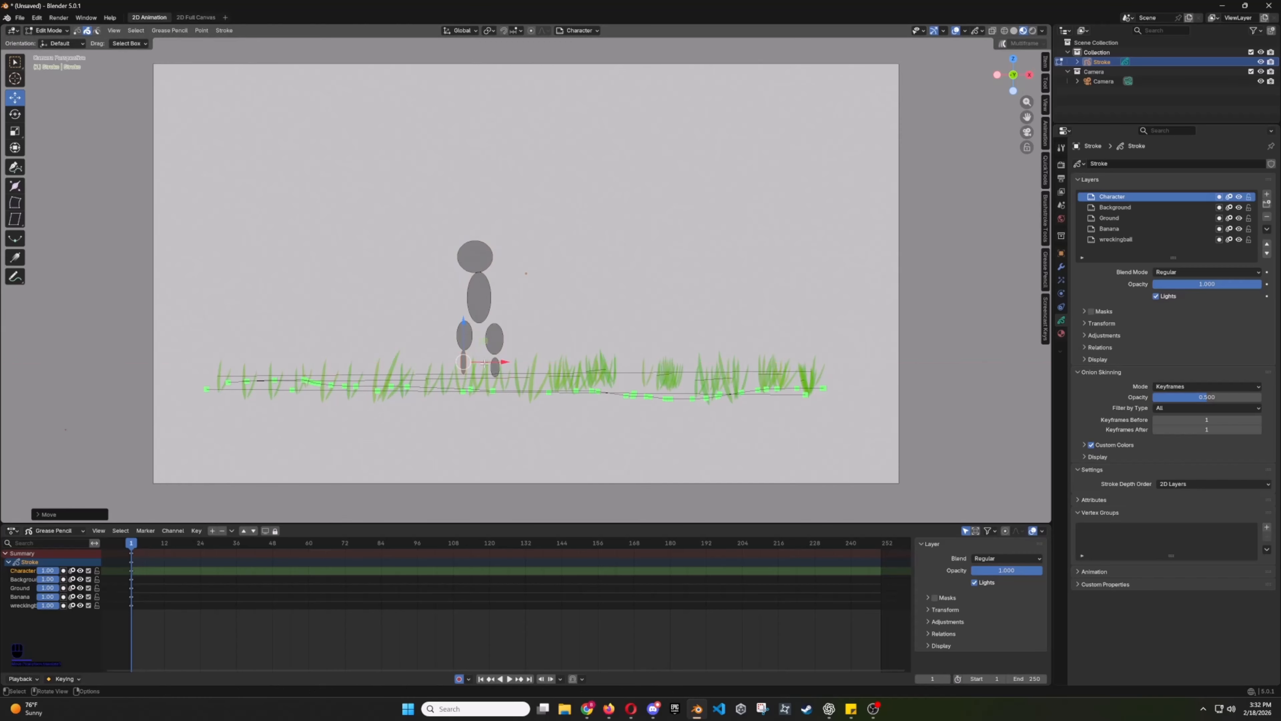
{"action": "left_click", "coordinate": [493, 336]}
{"action": "left_click_drag", "start_coordinate": [536, 339], "coordinate": [527, 339]}
Step: Scale the character's rear upper leg so it is longer and narrower beneath the body
{"action": "key", "text": "shift+space"}
{"action": "key", "text": "s"}
{"action": "left_click_drag", "start_coordinate": [486, 299], "coordinate": [486, 293]}
{"action": "left_click_drag", "start_coordinate": [525, 339], "coordinate": [491, 312]}
Step: Move the rear lower leg into place, then narrow, rotate and reposition the front leg so all parts join the body
{"action": "key", "text": "shift+space"}
{"action": "key", "text": "g"}
{"action": "left_click", "coordinate": [495, 367]}
{"action": "left_click", "coordinate": [461, 336]}
{"action": "left_click", "coordinate": [18, 134]}
{"action": "left_click", "coordinate": [15, 114]}
{"action": "left_click", "coordinate": [16, 98]}
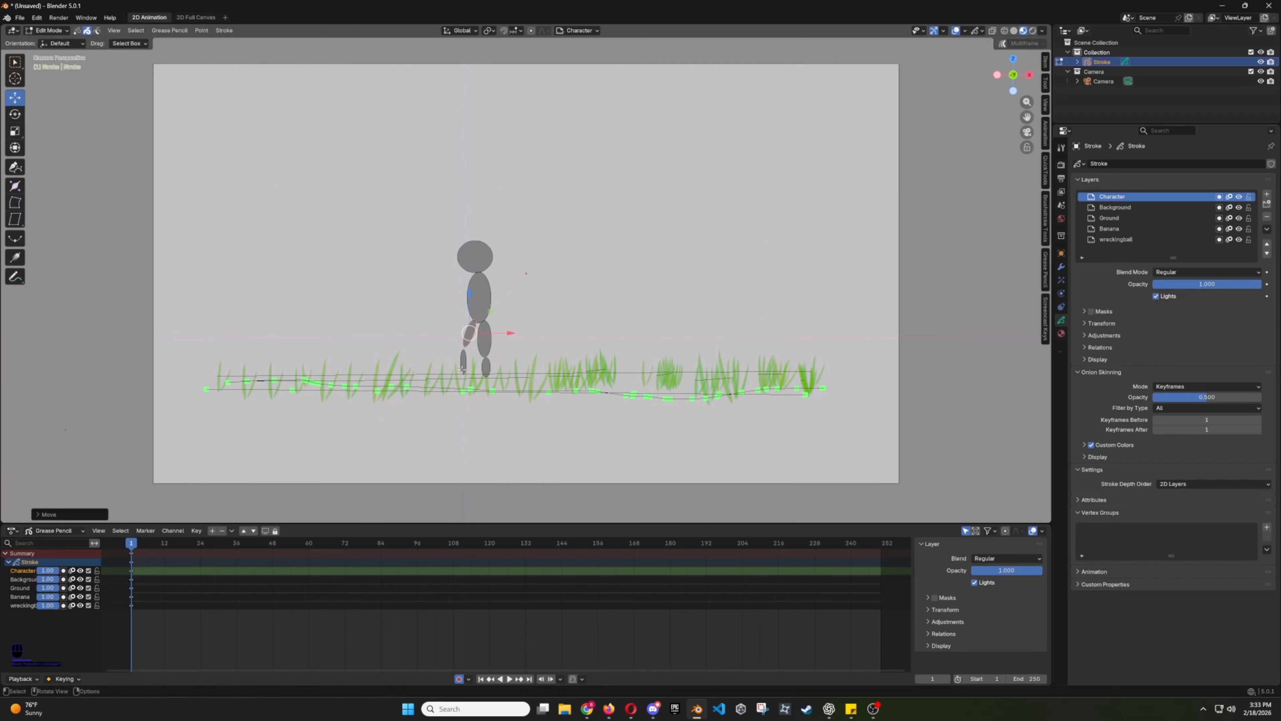
{"action": "left_click", "coordinate": [463, 361]}
Step: Return to Draw Mode and draw the character's eye and mouth in black with the Solid Stroke material
{"action": "left_click", "coordinate": [49, 30]}
{"action": "left_click", "coordinate": [55, 41]}
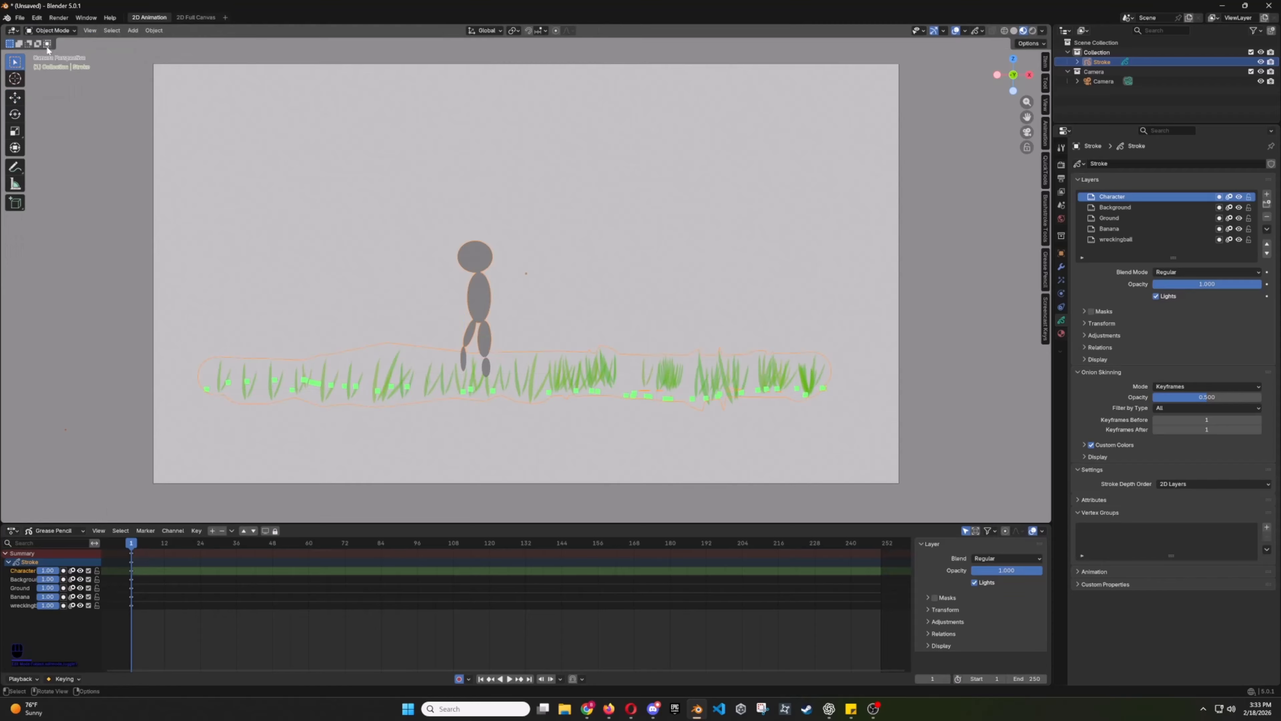
{"action": "left_click", "coordinate": [51, 30]}
{"action": "left_click", "coordinate": [47, 74]}
{"action": "left_click", "coordinate": [100, 43]}
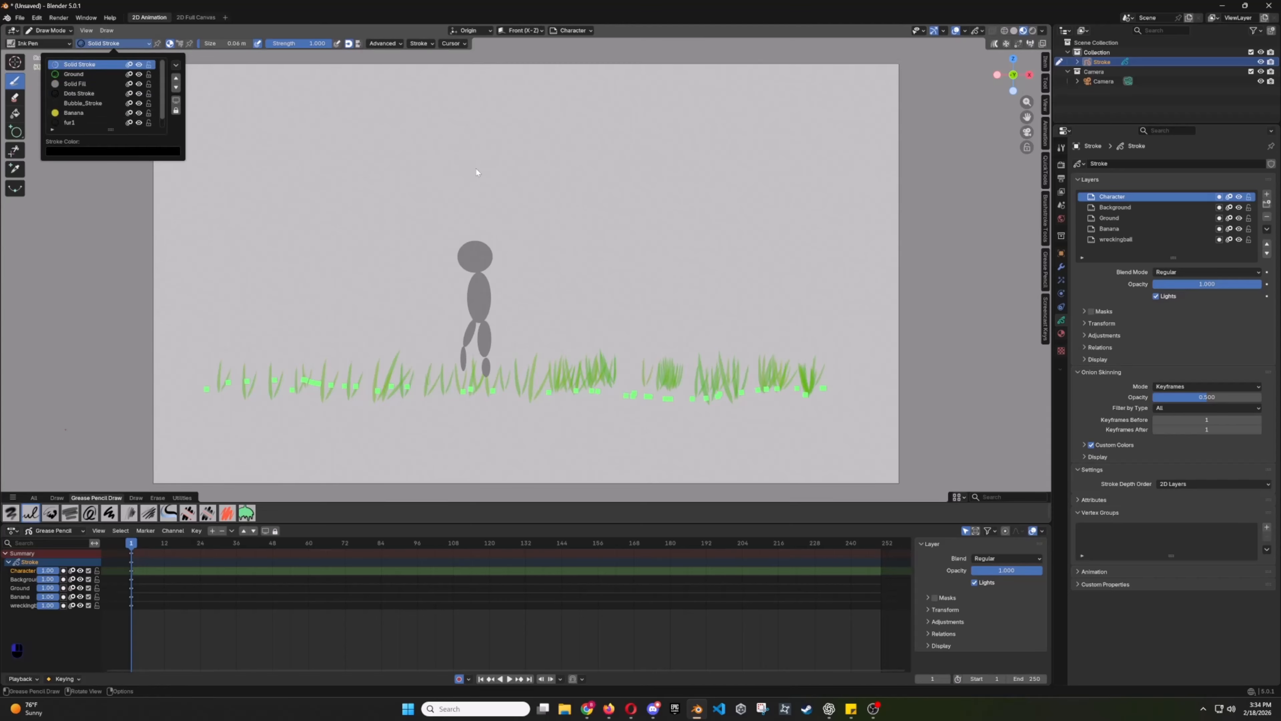
{"action": "left_click", "coordinate": [465, 253]}
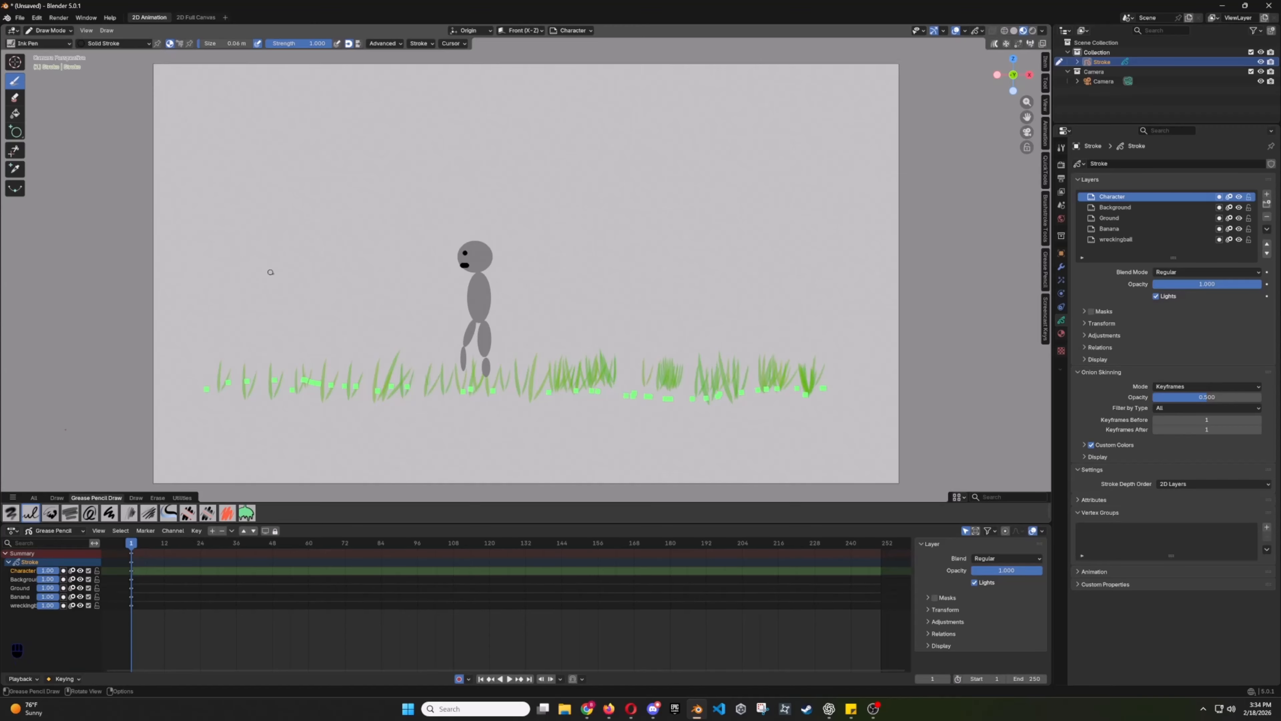
Step: Select the Background layer and outline a hill behind the grass, left of the character, using Ink Pen with a dark green colour attribute
{"action": "left_click", "coordinate": [1125, 209]}
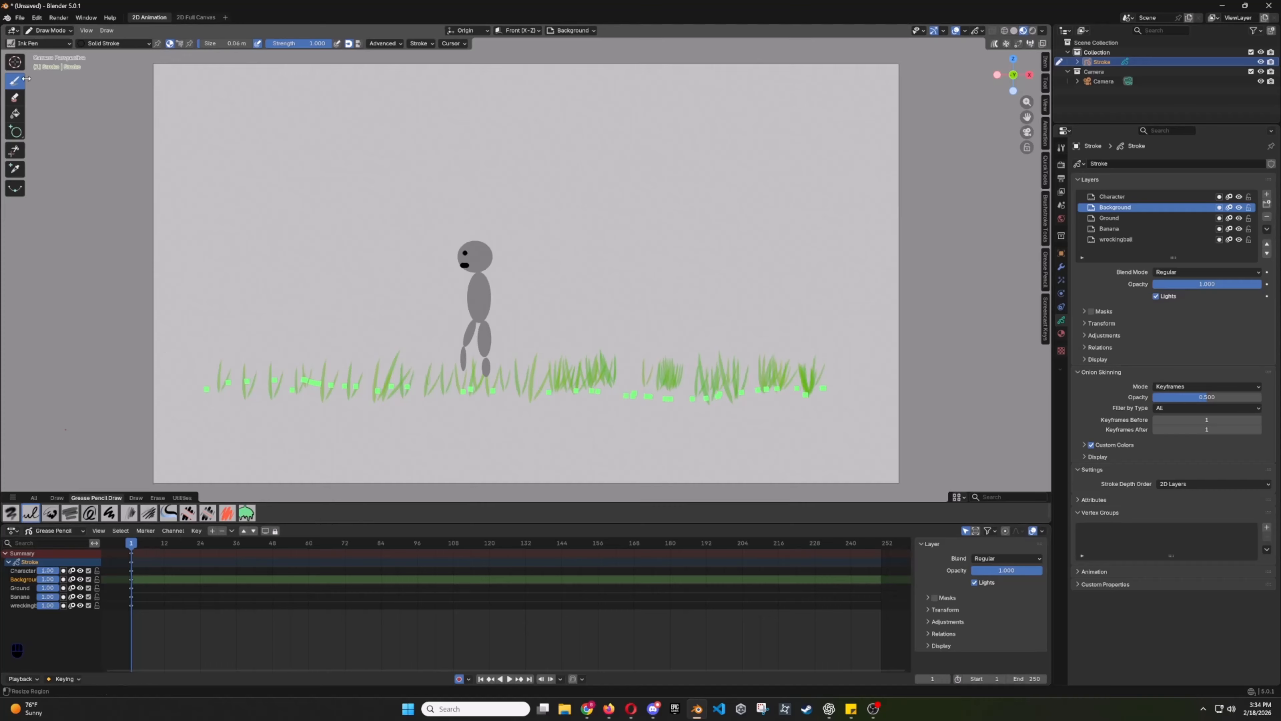
{"action": "left_click", "coordinate": [40, 43]}
{"action": "left_click", "coordinate": [179, 44]}
{"action": "left_click", "coordinate": [206, 46]}
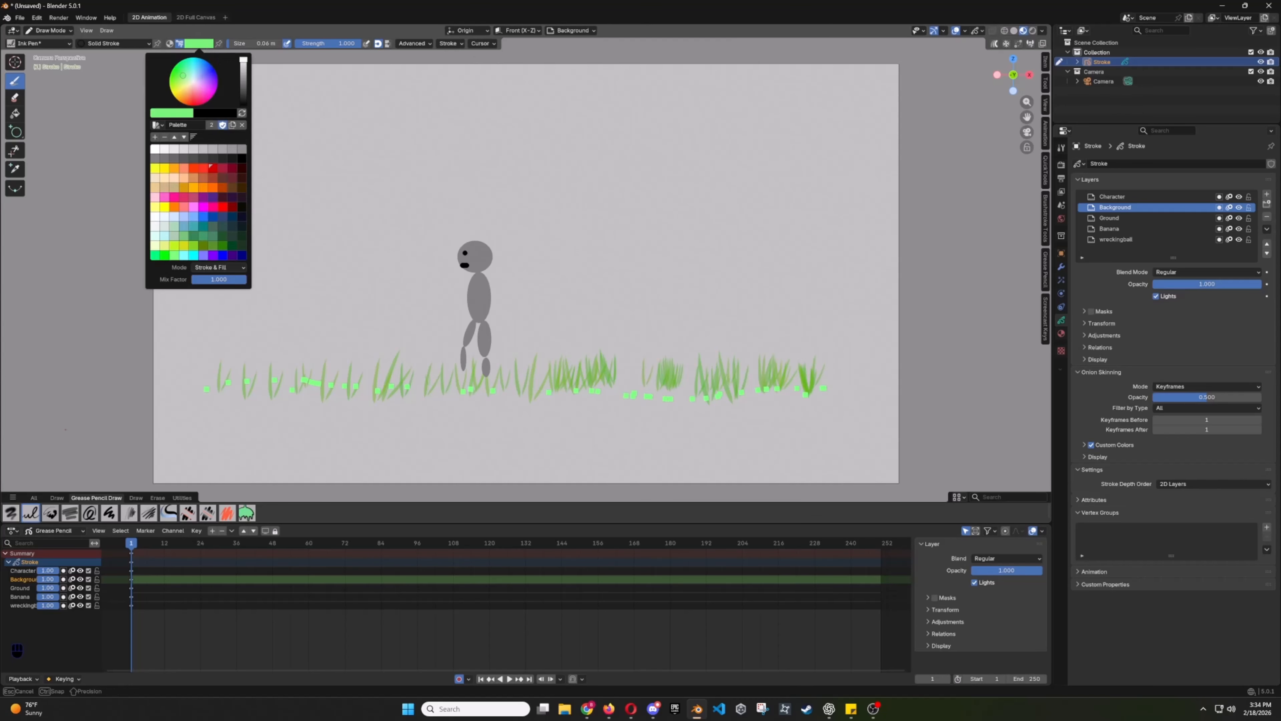
{"action": "left_click", "coordinate": [188, 81]}
{"action": "mouse_move", "coordinate": [196, 378]}
{"action": "left_mouse_down"}
{"action": "mouse_move", "coordinate": [338, 317]}
{"action": "mouse_move", "coordinate": [450, 355]}
{"action": "mouse_move", "coordinate": [197, 377]}
{"action": "left_mouse_up"}
Step: Fill the outlined hill with green using the Fill tool and the Solid Fill material
{"action": "left_click", "coordinate": [247, 512]}
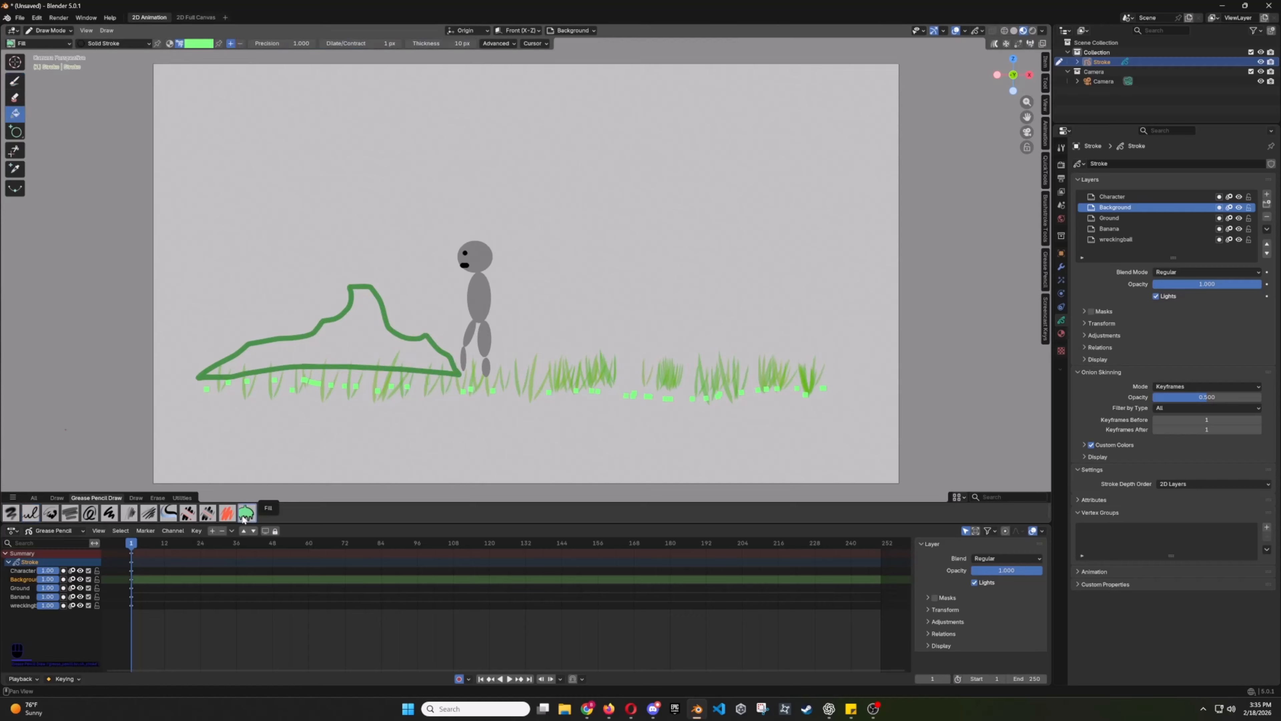
{"action": "left_click", "coordinate": [206, 46]}
{"action": "left_click", "coordinate": [187, 81]}
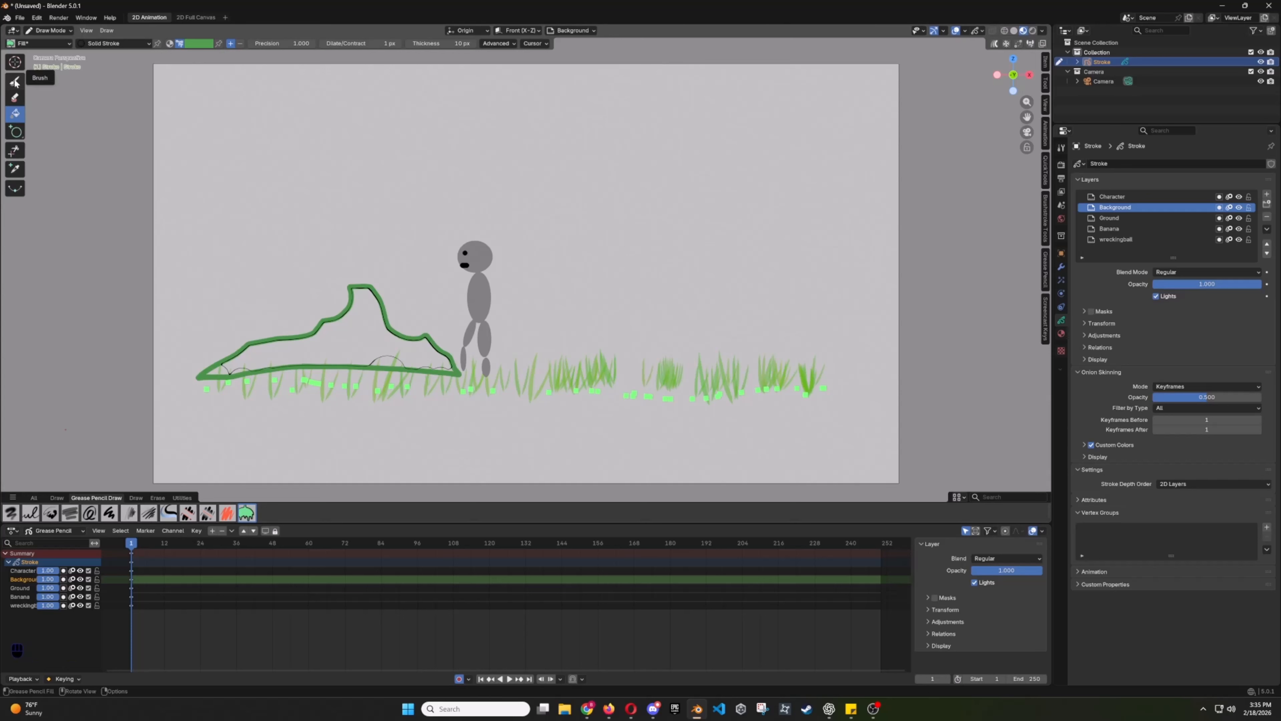
{"action": "left_click", "coordinate": [120, 45]}
{"action": "left_click", "coordinate": [113, 84]}
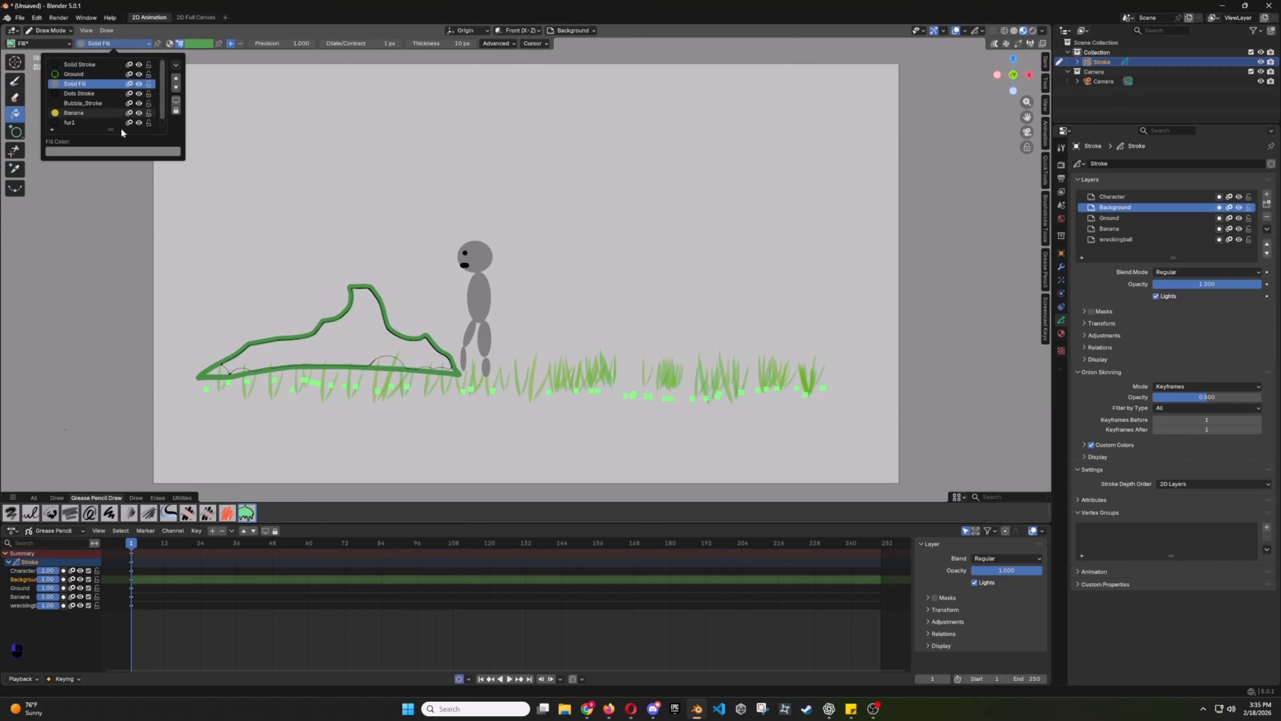
{"action": "left_click", "coordinate": [335, 336]}
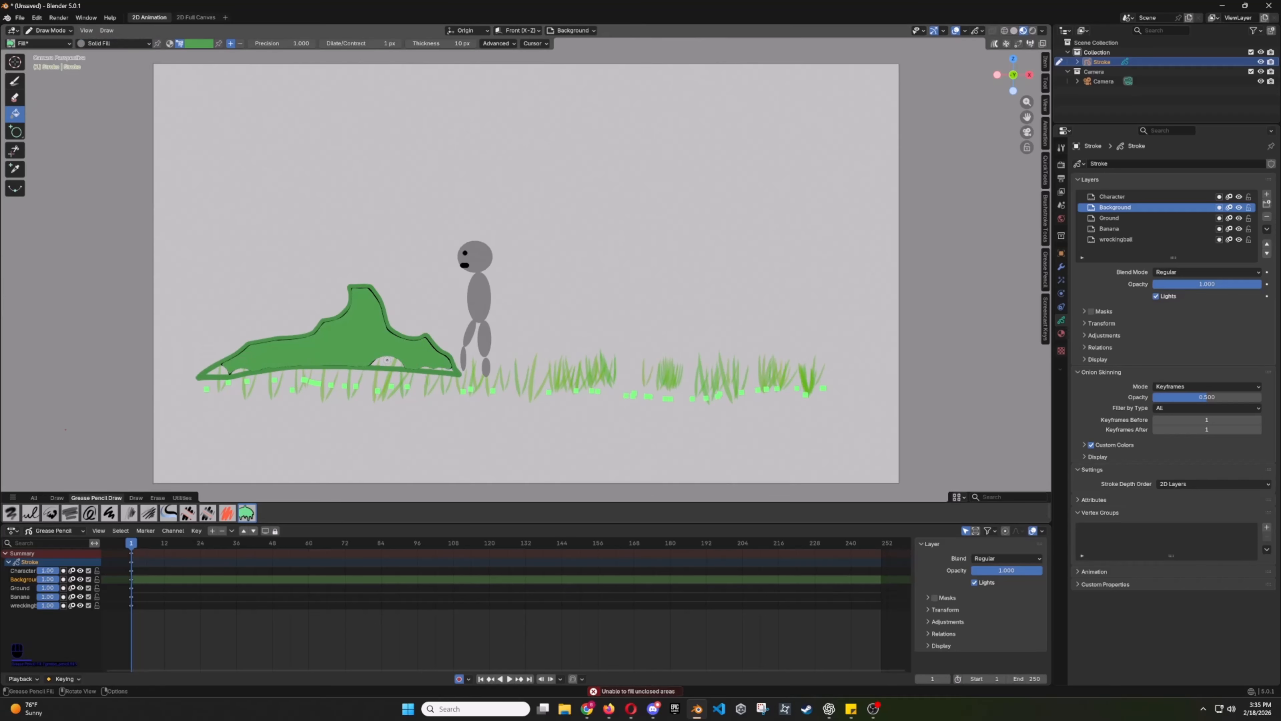
Step: Draw a large and a small solid green hill to the right of the character, with a darker green shape between them
{"action": "key", "text": "d"}
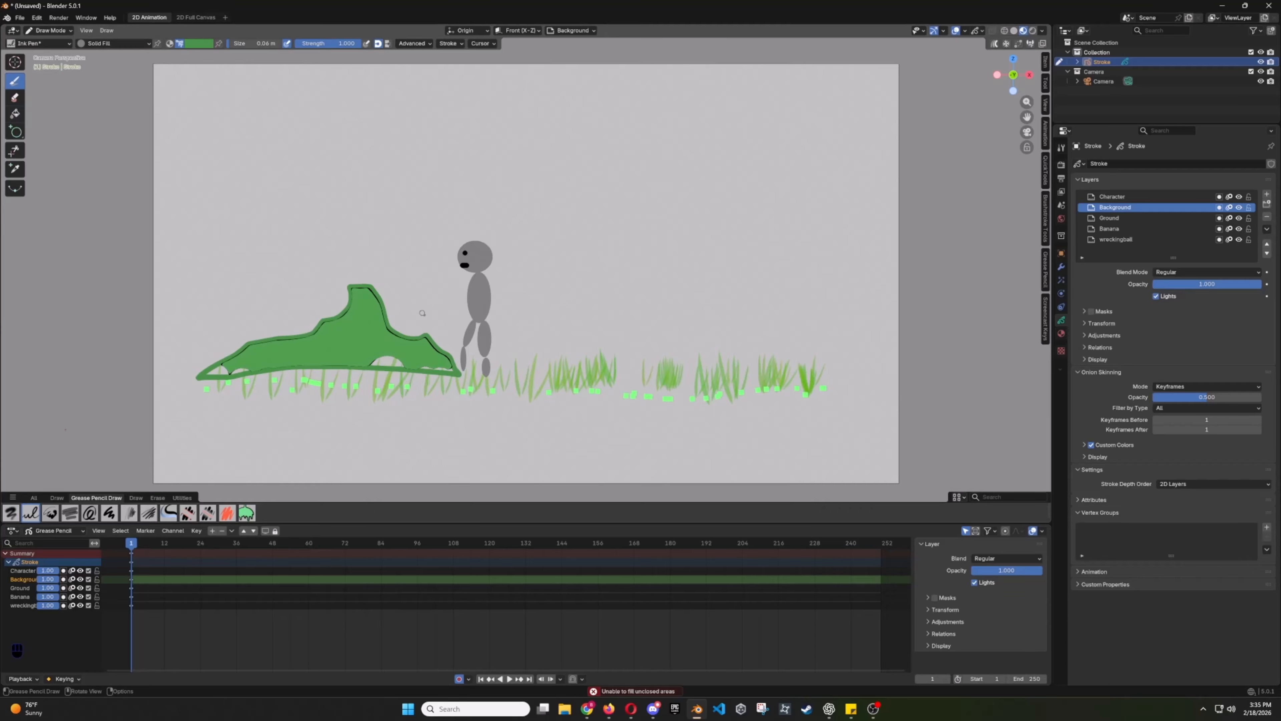
{"action": "mouse_move", "coordinate": [469, 359]}
{"action": "left_mouse_down"}
{"action": "mouse_move", "coordinate": [737, 368]}
{"action": "mouse_move", "coordinate": [492, 372]}
{"action": "left_mouse_up"}
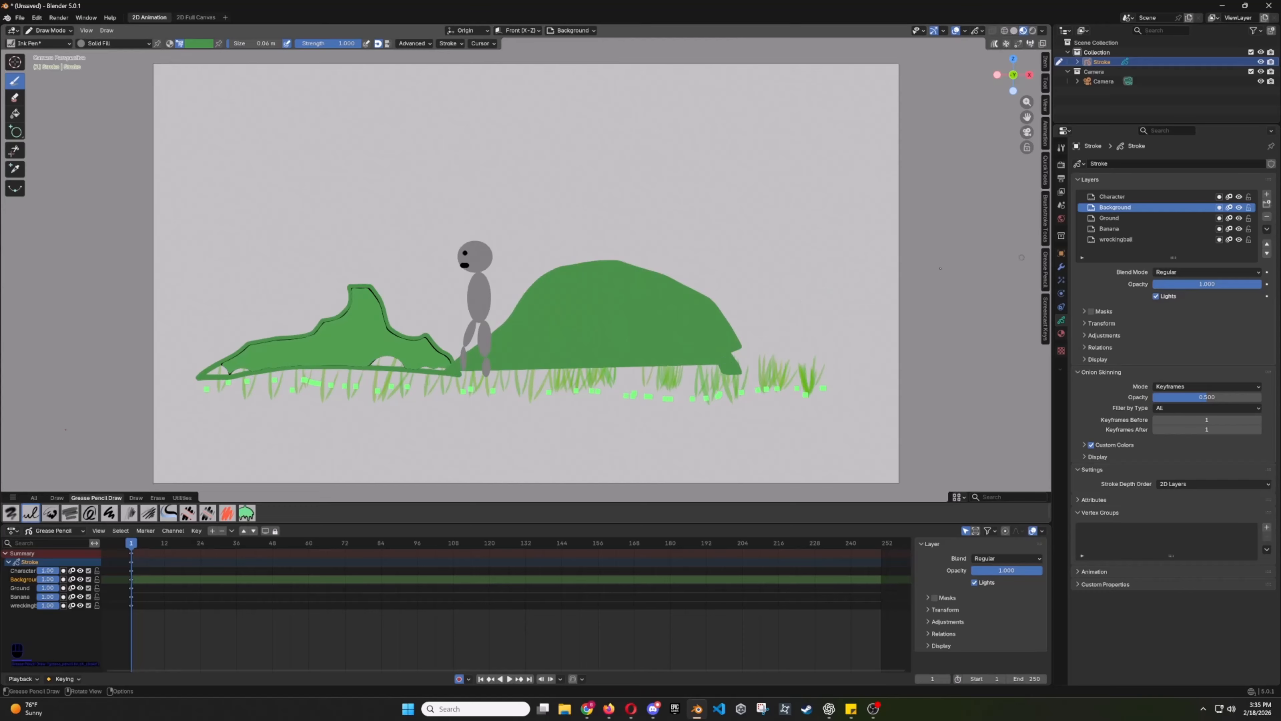
{"action": "left_click_drag", "start_coordinate": [741, 346], "coordinate": [839, 370]}
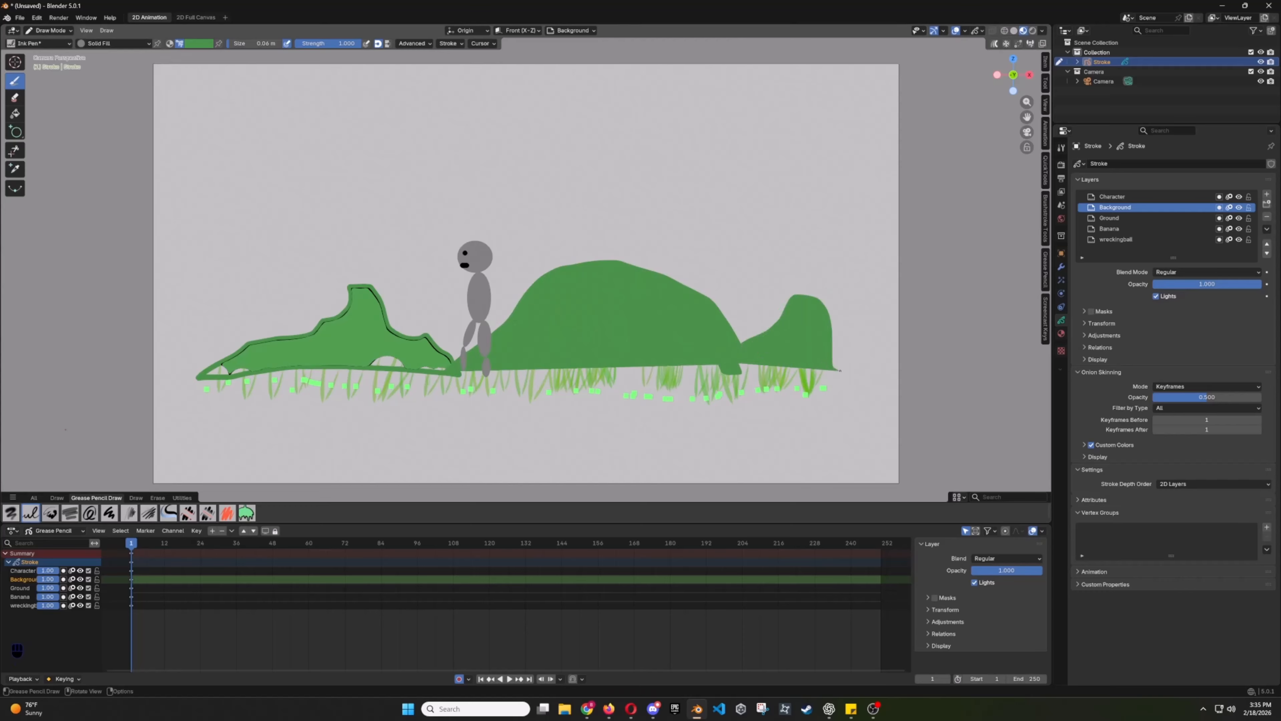
{"action": "left_click", "coordinate": [200, 48]}
{"action": "mouse_move", "coordinate": [775, 328]}
{"action": "left_mouse_down"}
{"action": "mouse_move", "coordinate": [721, 308]}
{"action": "mouse_move", "coordinate": [747, 343]}
{"action": "left_mouse_up"}
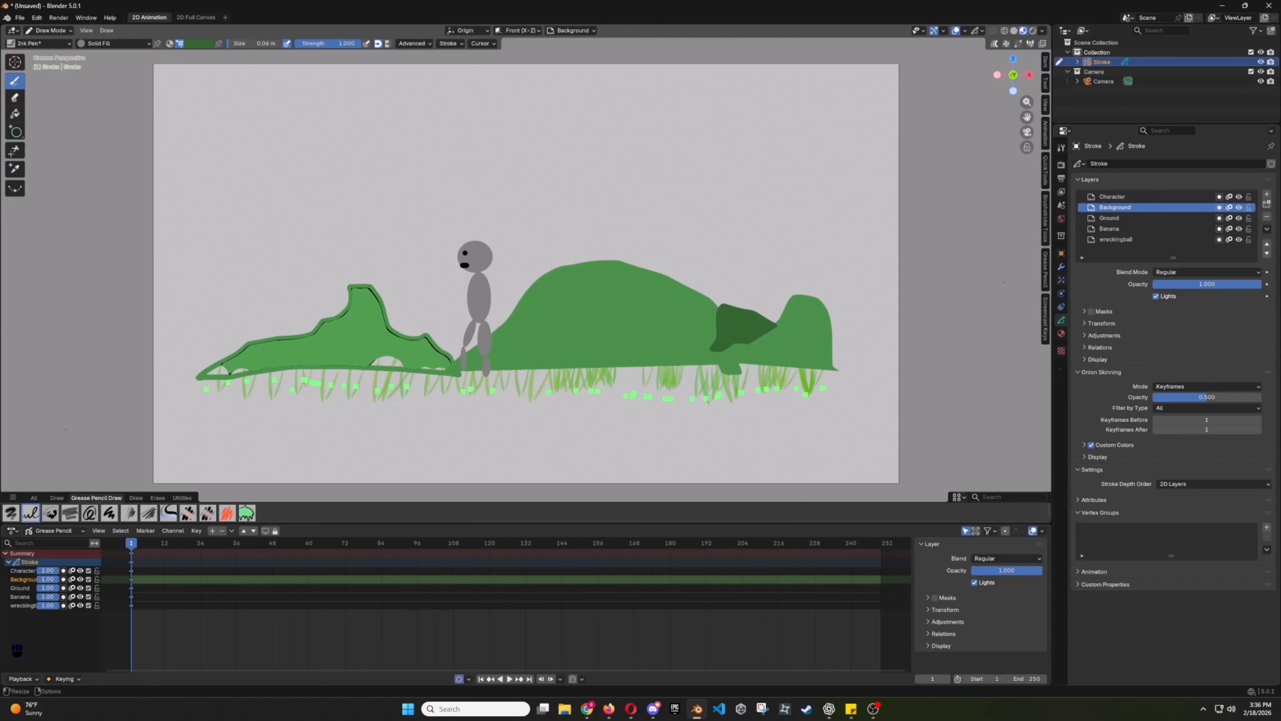
Step: On the Banana layer, draw a small banana by the left hill's base using Ink Pen, the Banana material and a 0.025 m brush size
{"action": "left_click", "coordinate": [1117, 230]}
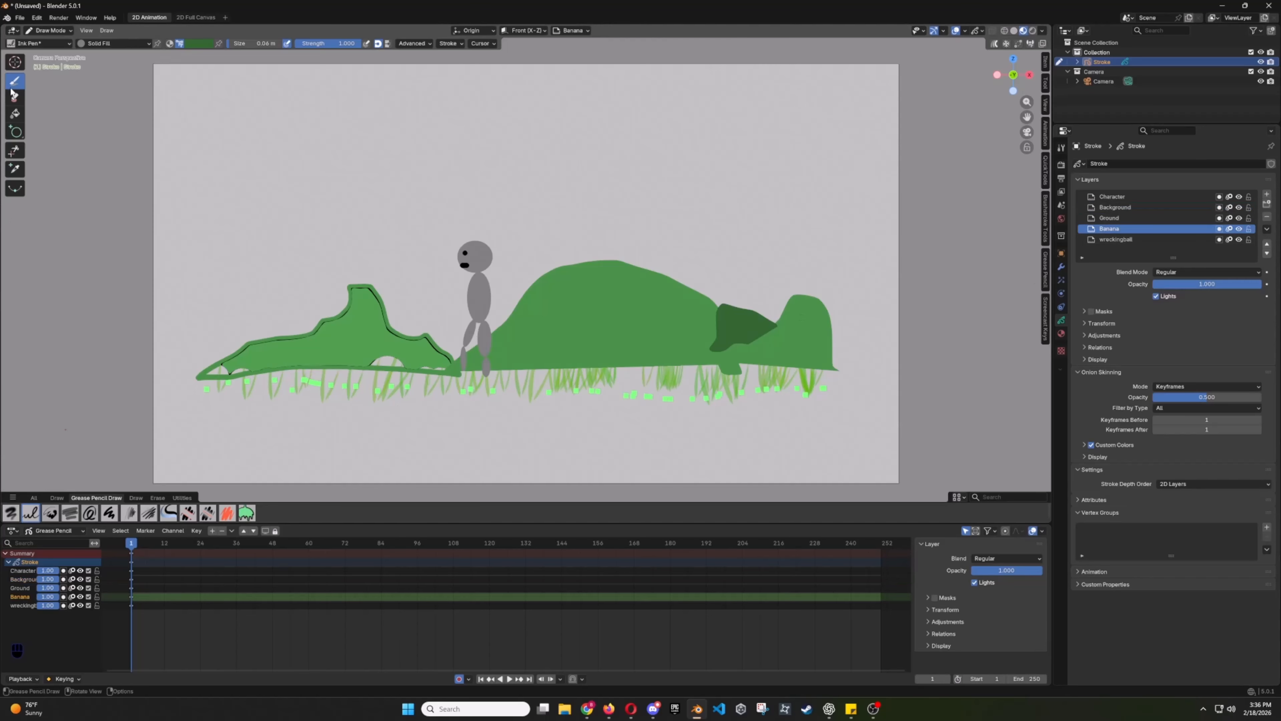
{"action": "left_click", "coordinate": [108, 44]}
{"action": "left_click", "coordinate": [101, 113]}
{"action": "left_click", "coordinate": [40, 44]}
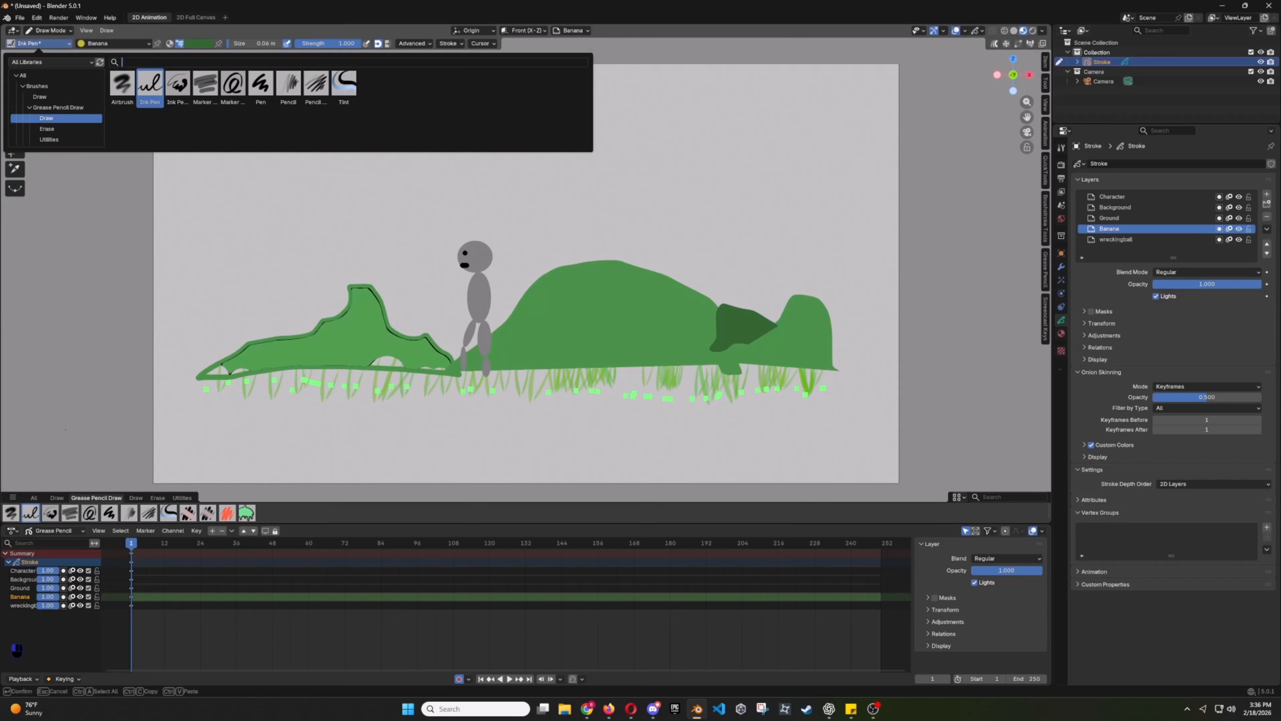
{"action": "left_click", "coordinate": [169, 44]}
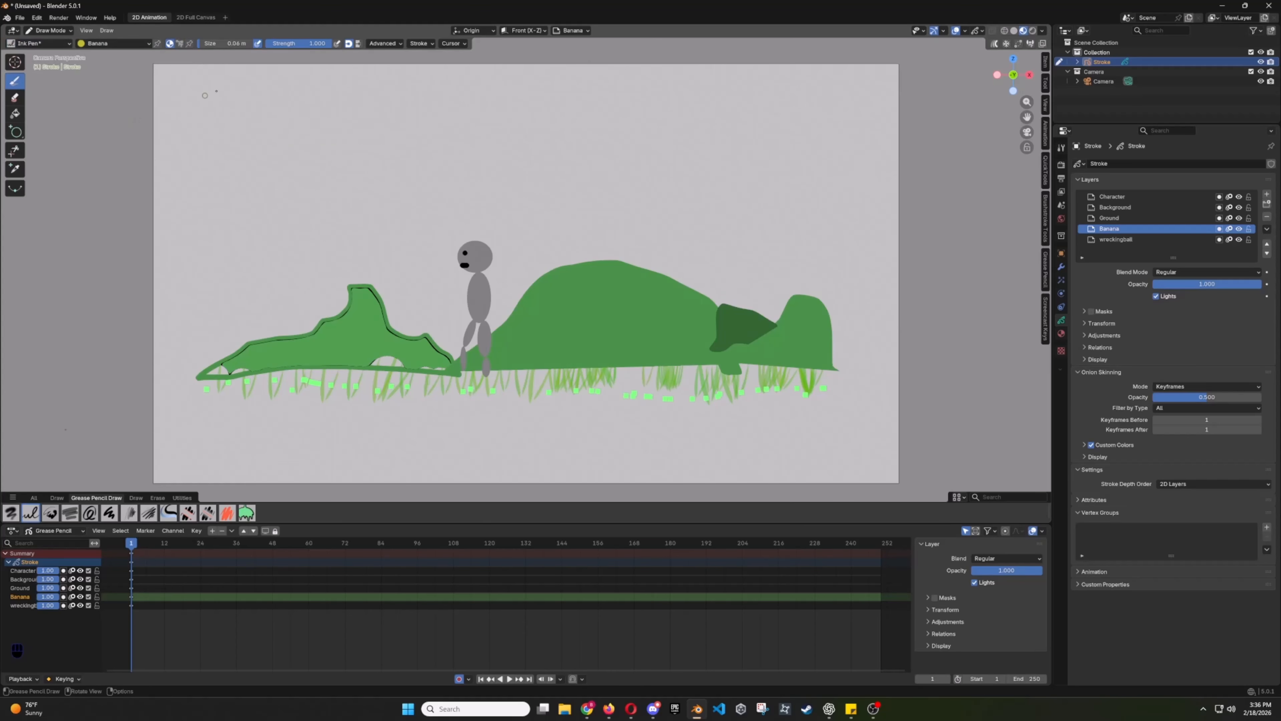
{"action": "left_click_drag", "start_coordinate": [226, 44], "coordinate": [223, 44]}
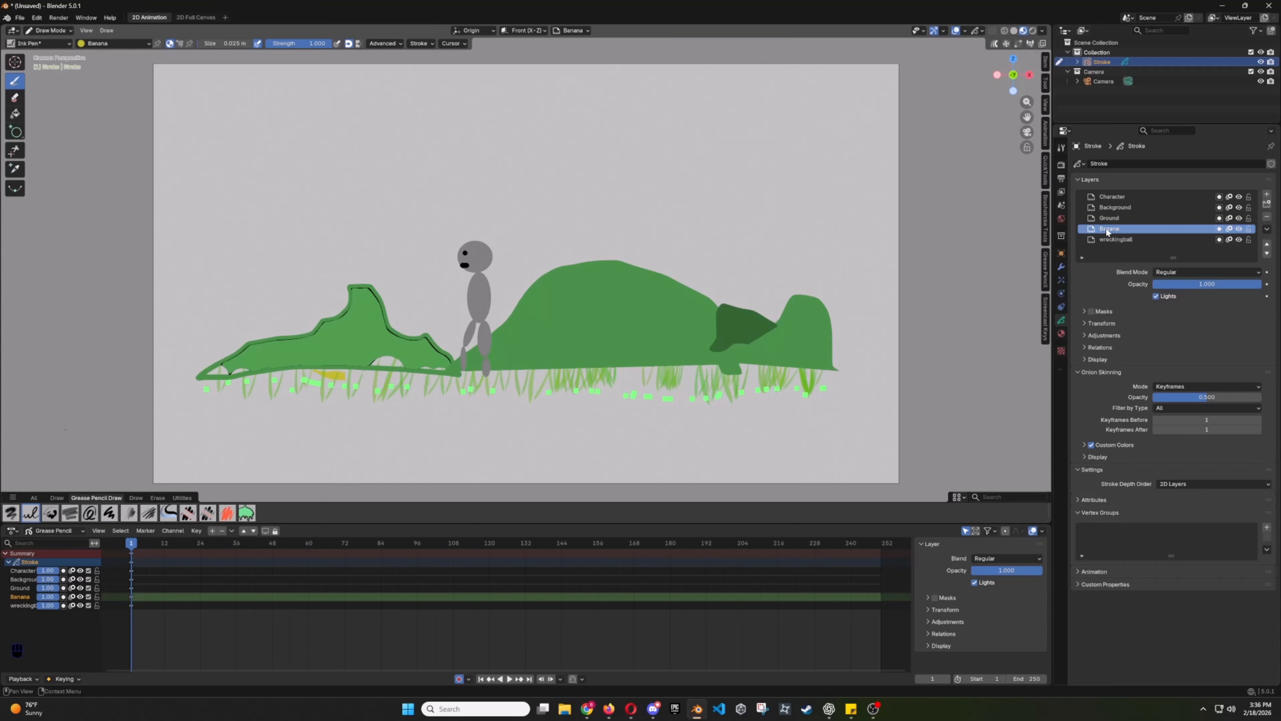
Step: Move the Banana layer directly above Background and add another stroke to the banana's left end
{"action": "left_click_drag", "start_coordinate": [1109, 228], "coordinate": [1110, 204]}
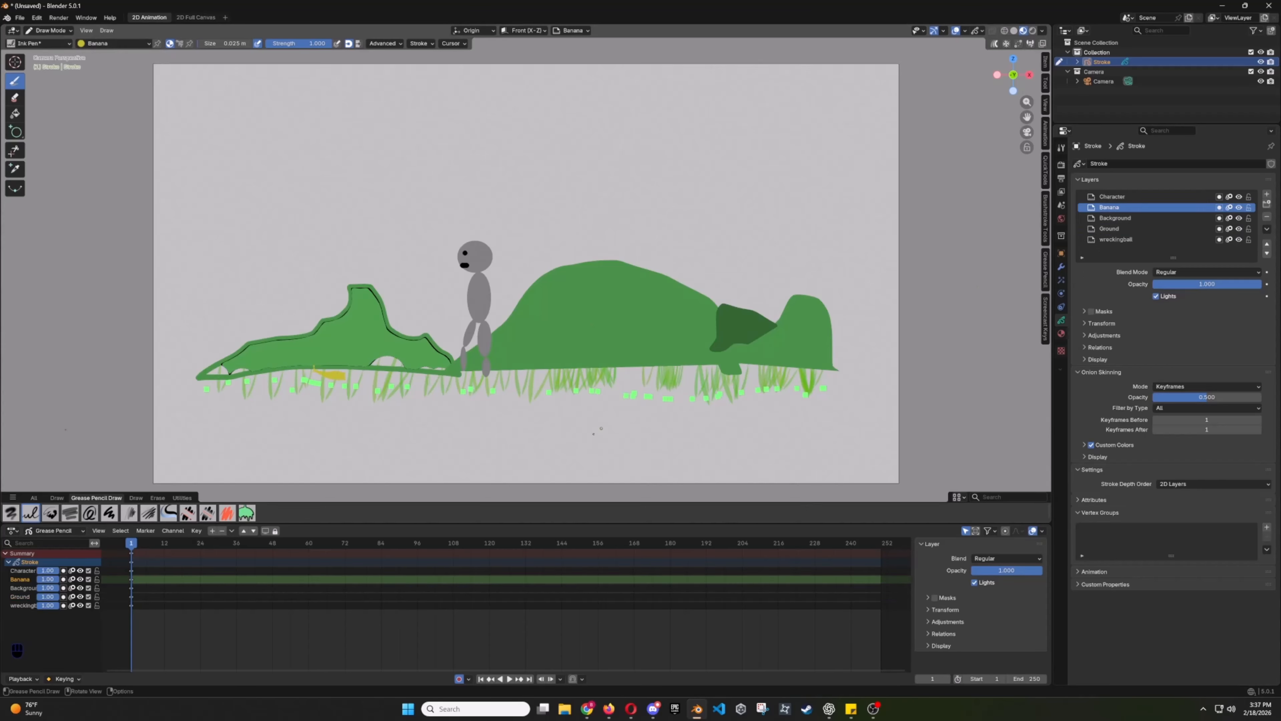
{"action": "left_click", "coordinate": [1060, 333]}
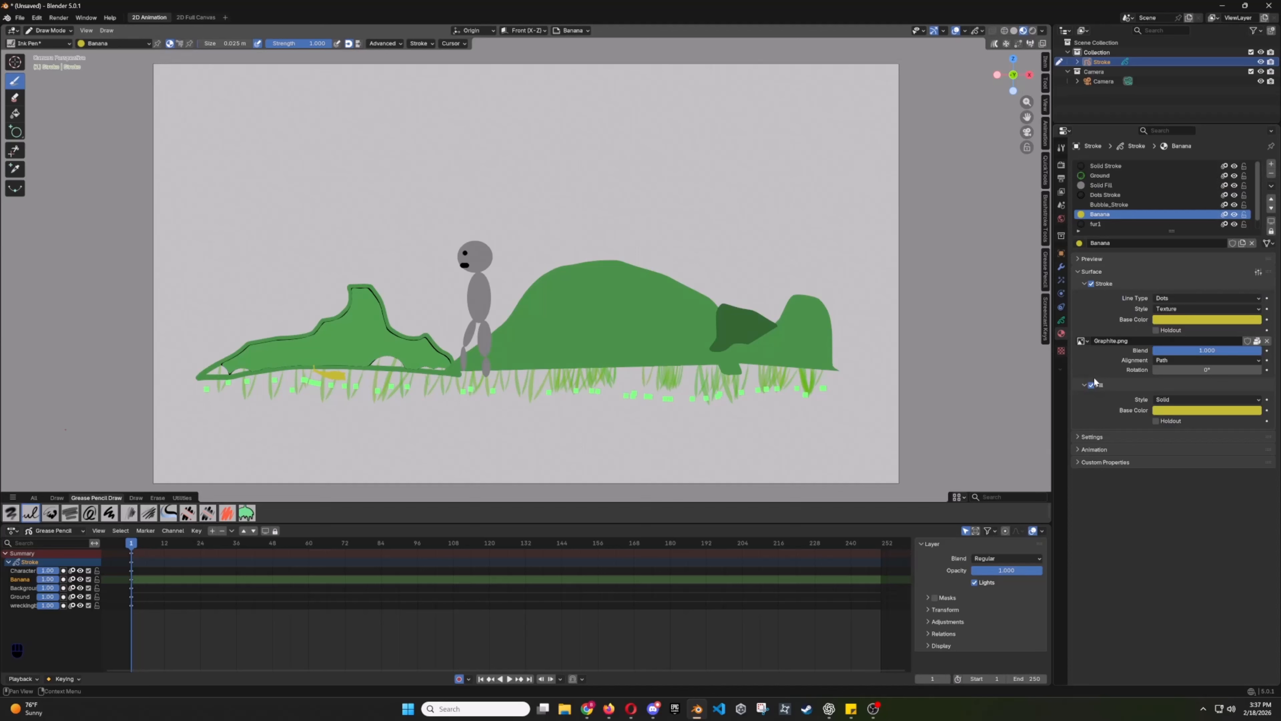
{"action": "left_click_drag", "start_coordinate": [313, 367], "coordinate": [322, 373]}
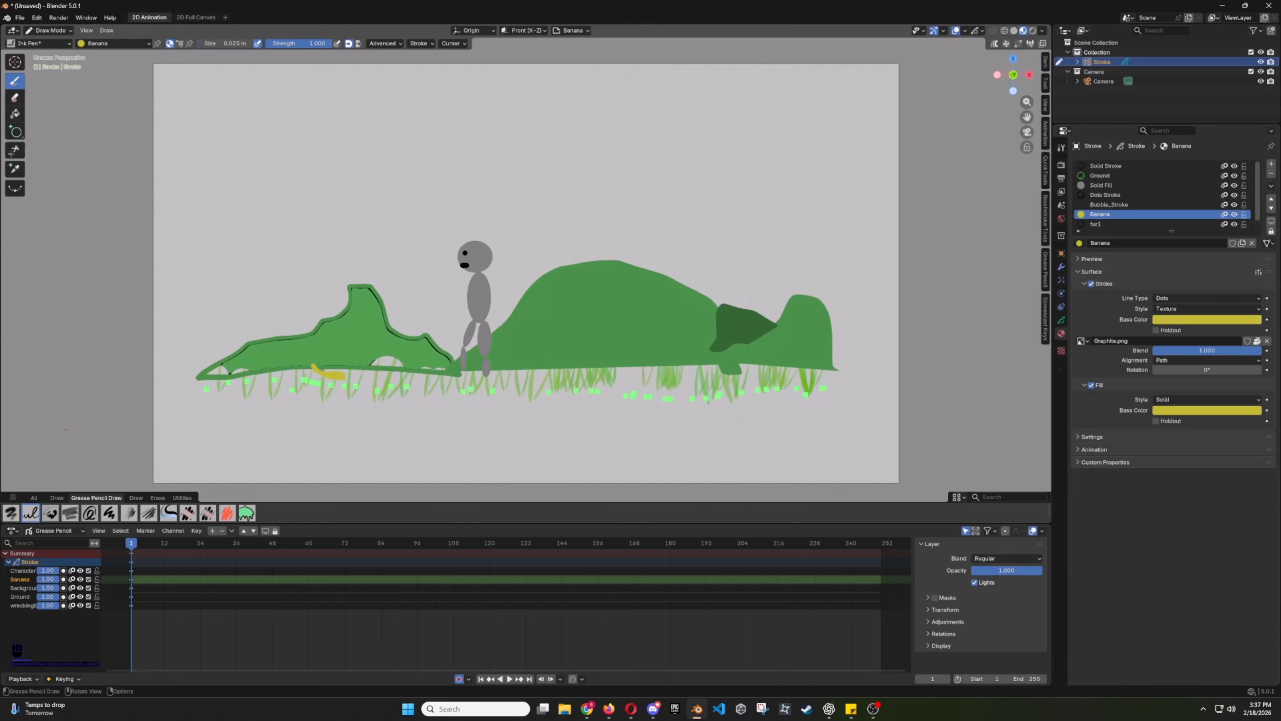
Step: Select the wreckingball layer and set up the Circle tool with the Solid Fill material and the colour attribute mode
{"action": "left_click", "coordinate": [1061, 321]}
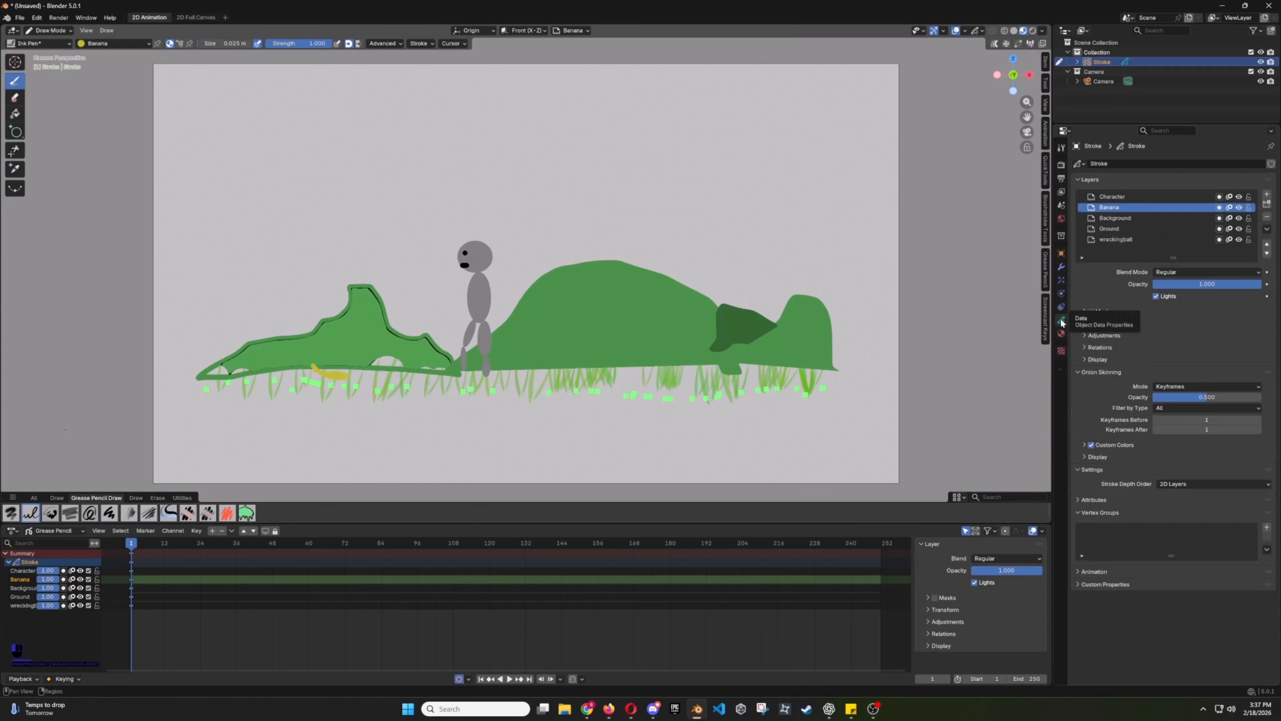
{"action": "left_click", "coordinate": [1121, 239]}
{"action": "left_click", "coordinate": [16, 132]}
{"action": "left_click", "coordinate": [36, 44]}
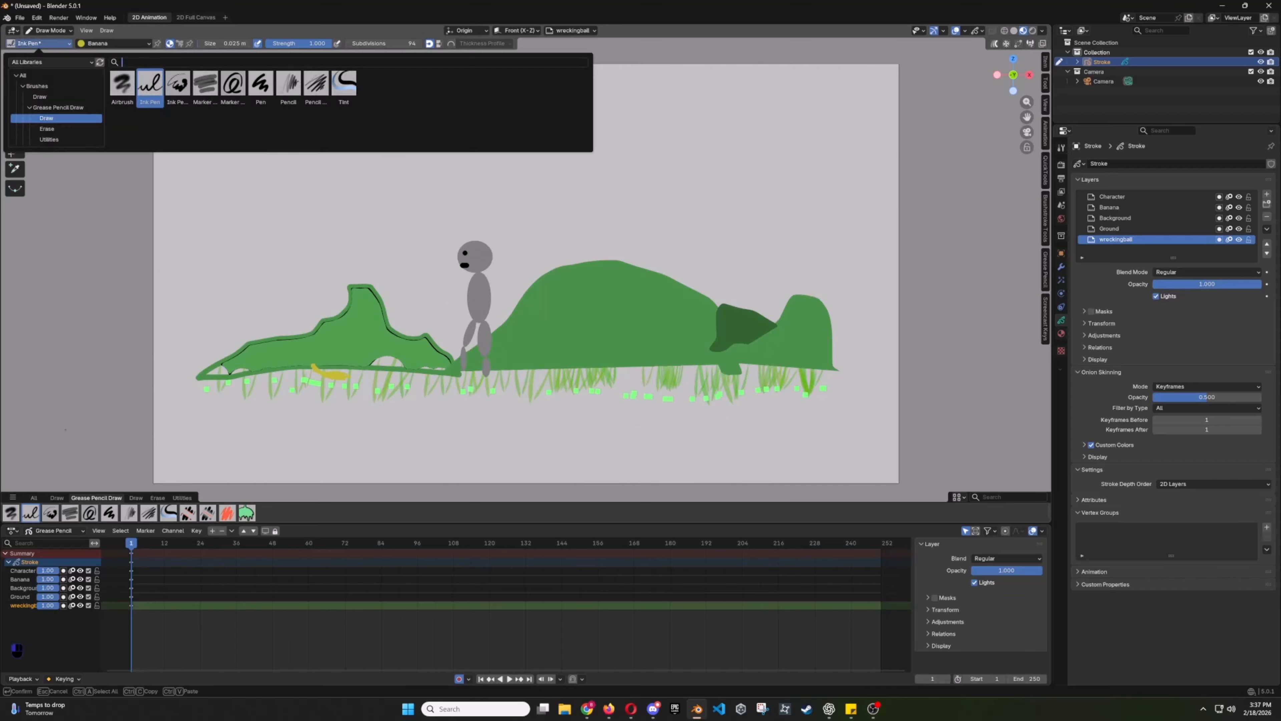
{"action": "left_click", "coordinate": [119, 44]}
{"action": "left_click", "coordinate": [95, 85]}
{"action": "left_click", "coordinate": [112, 151]}
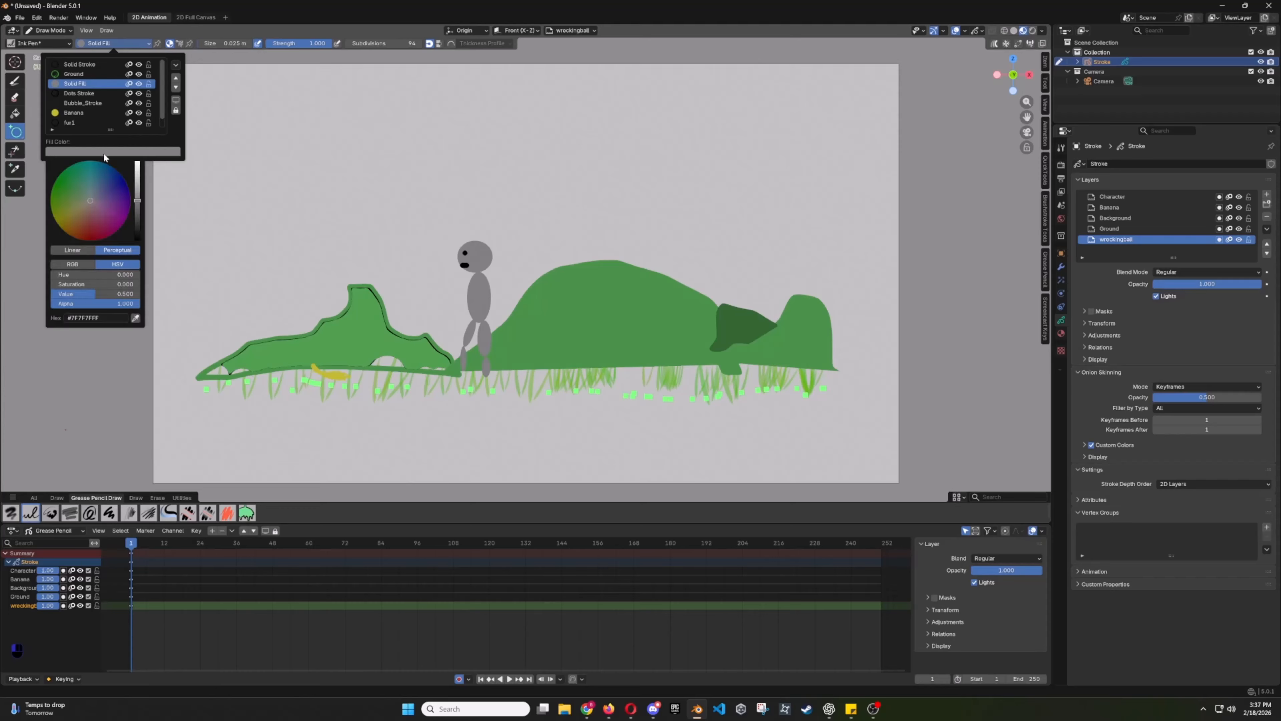
{"action": "left_click", "coordinate": [179, 43]}
{"action": "left_click", "coordinate": [192, 43]}
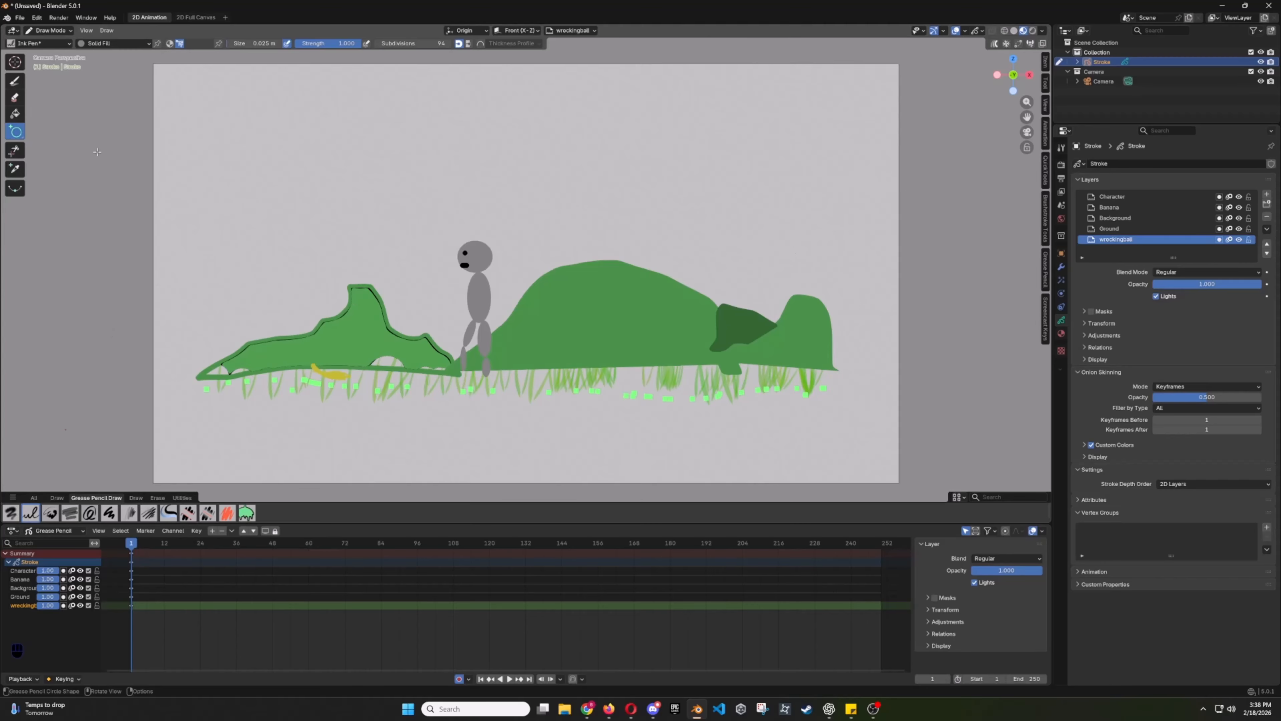
Step: Draw a filled dark grey ellipse above the far-right hill as the wrecking ball, and switch to freehand drawing with the Solid Stroke material
{"action": "mouse_move", "coordinate": [767, 223]}
{"action": "left_mouse_down"}
{"action": "mouse_move", "coordinate": [865, 289]}
{"action": "mouse_move", "coordinate": [858, 300]}
{"action": "mouse_move", "coordinate": [875, 275]}
{"action": "left_mouse_up"}
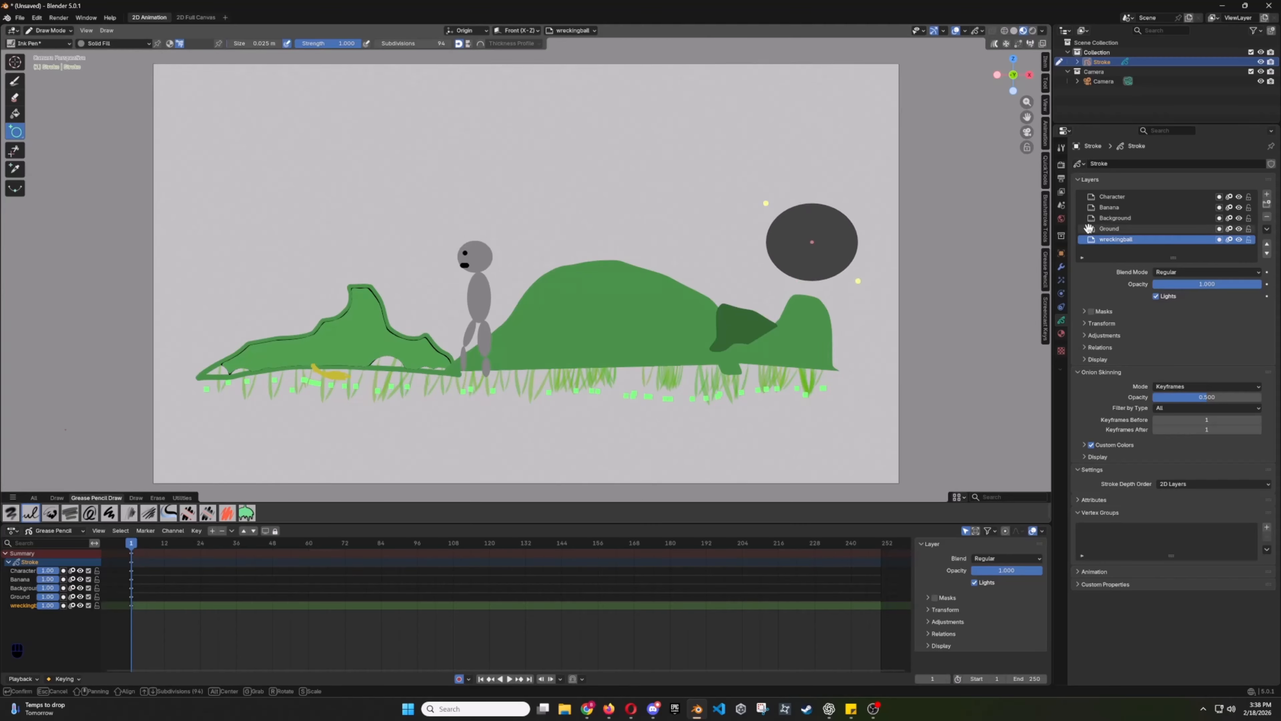
{"action": "key", "text": "KP_Enter"}
{"action": "left_click", "coordinate": [14, 81]}
{"action": "left_click", "coordinate": [108, 43]}
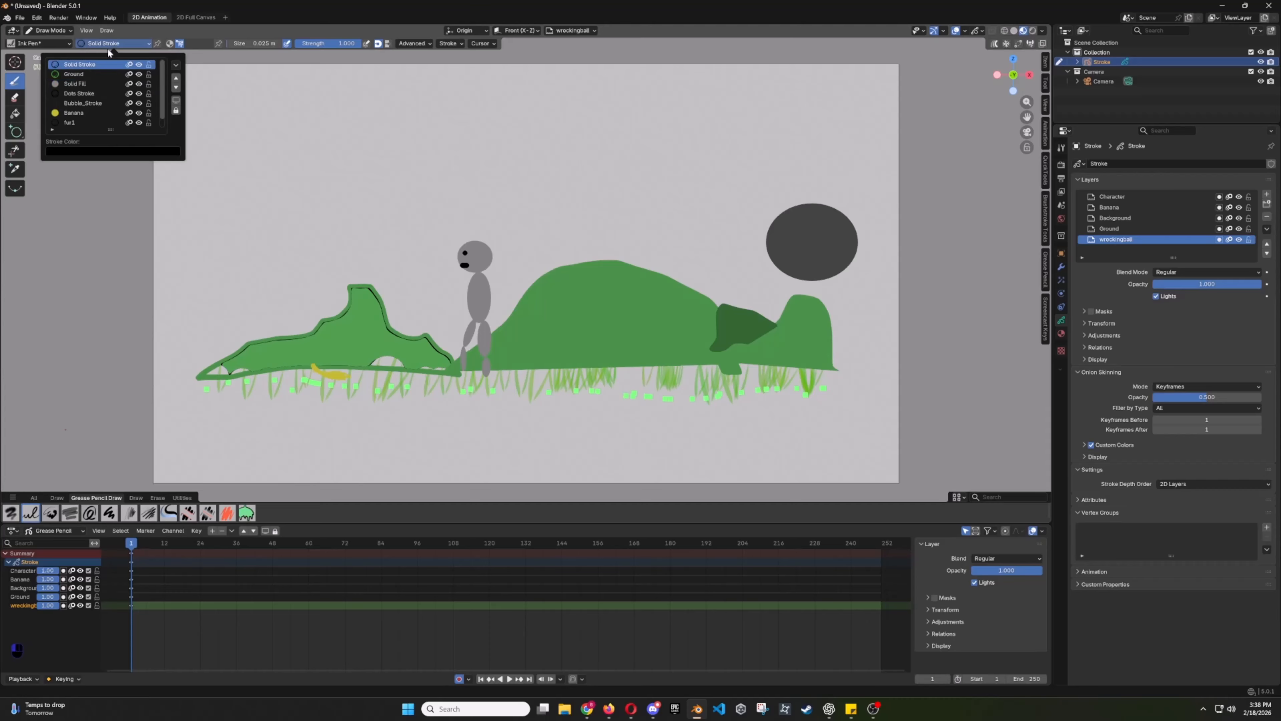
{"action": "left_click_drag", "start_coordinate": [799, 206], "coordinate": [668, 75]}
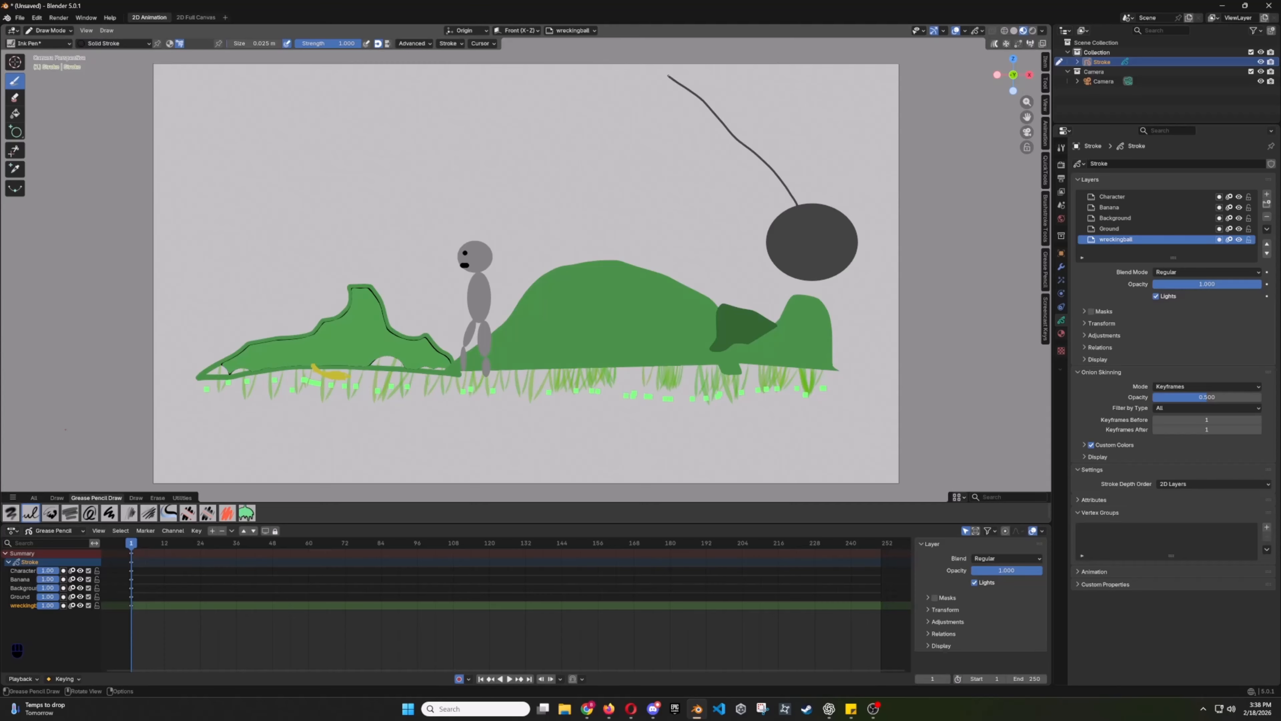
{"action": "left_click_drag", "start_coordinate": [741, 150], "coordinate": [737, 141]}
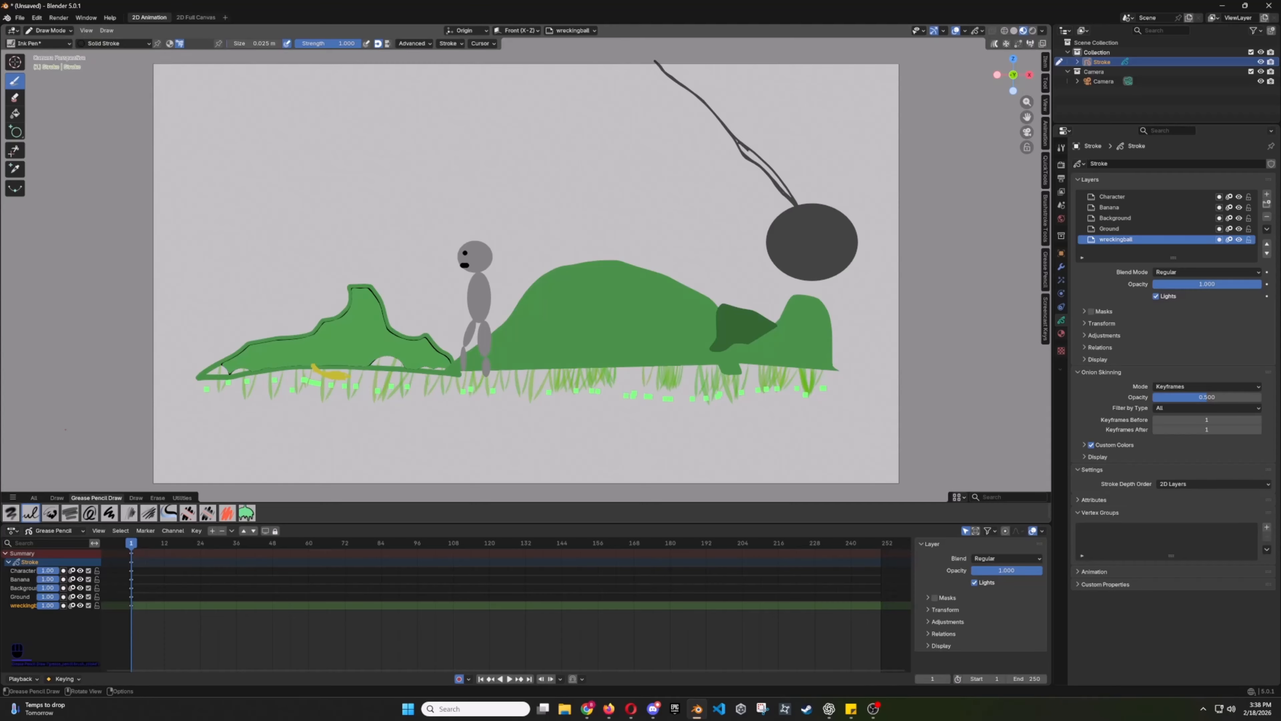
{"action": "key", "text": "ctrl+z"}
{"action": "key", "text": "ctrl+z"}
{"action": "left_click", "coordinate": [265, 43]}
{"action": "type", "text": "0.2"}
{"action": "key", "text": "Return"}
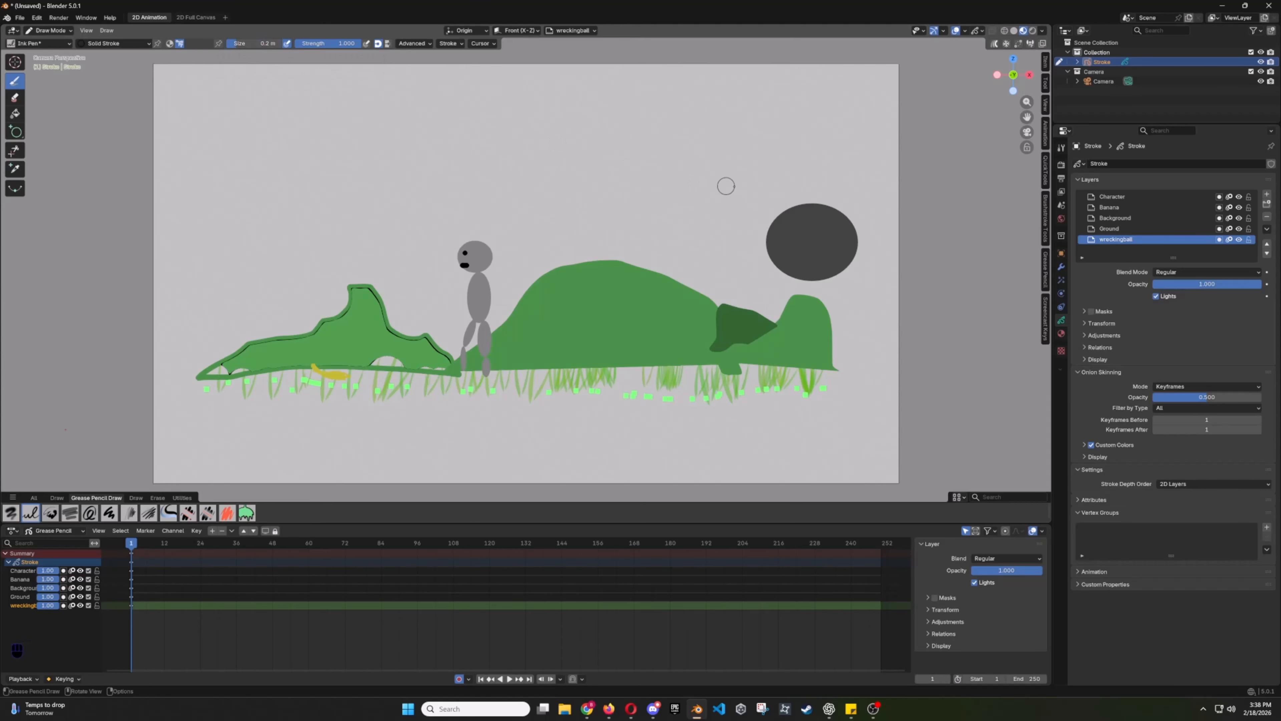
{"action": "left_click_drag", "start_coordinate": [789, 203], "coordinate": [685, 71]}
{"action": "key", "text": "ctrl+z"}
Step: Reduce the brush size to 0.11 m and draw the wrecking ball's cable from its upper edge diagonally up to the camera frame's upper edge
{"action": "left_click_drag", "start_coordinate": [263, 43], "coordinate": [259, 43]}
{"action": "left_click_drag", "start_coordinate": [789, 207], "coordinate": [678, 65]}
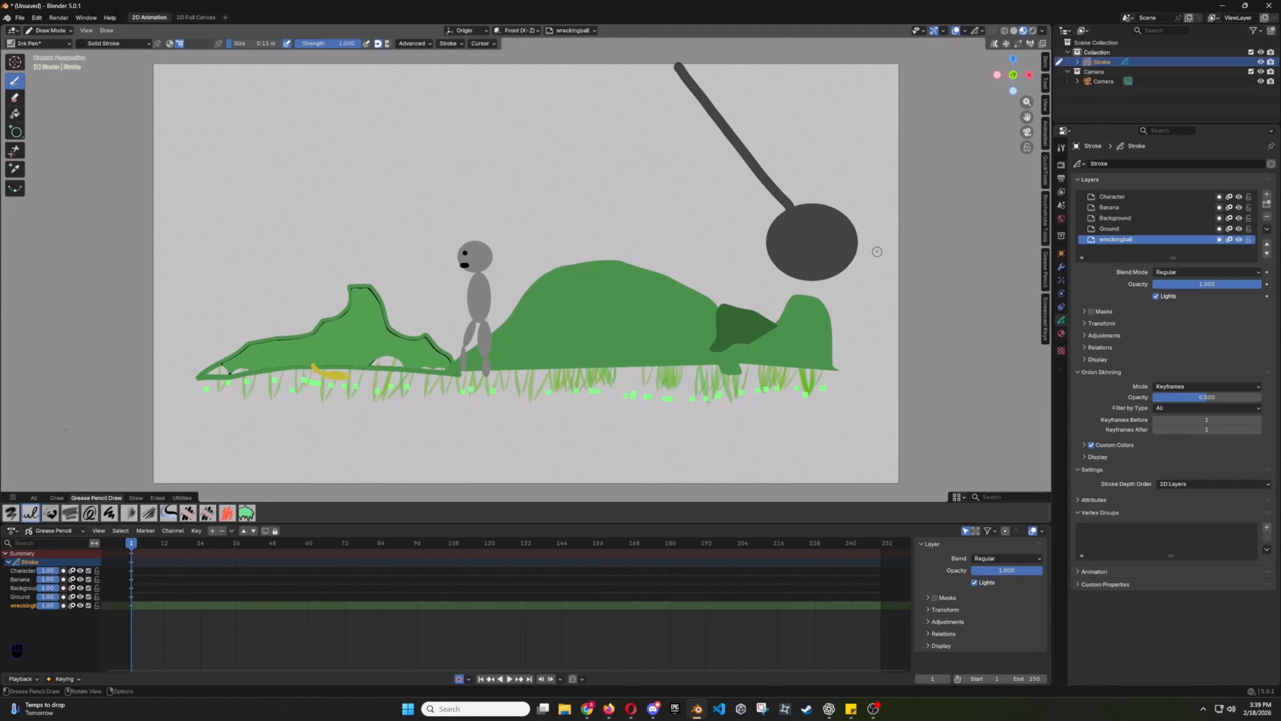